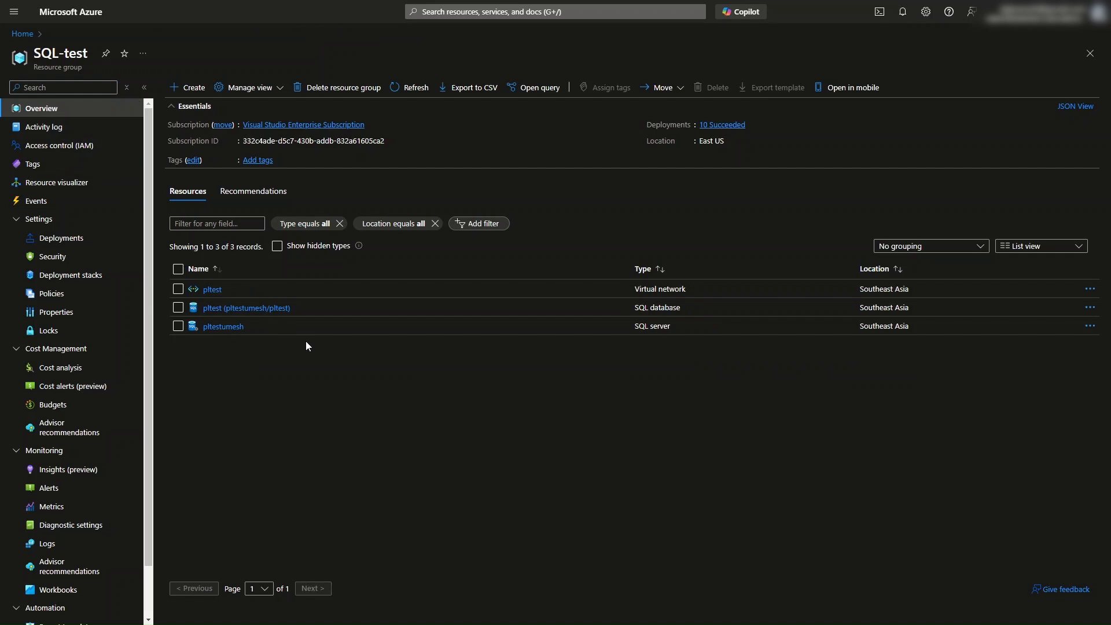
# Step: Open the pltest virtual network's peerings and start adding a new peering
pyautogui.click(218, 290)
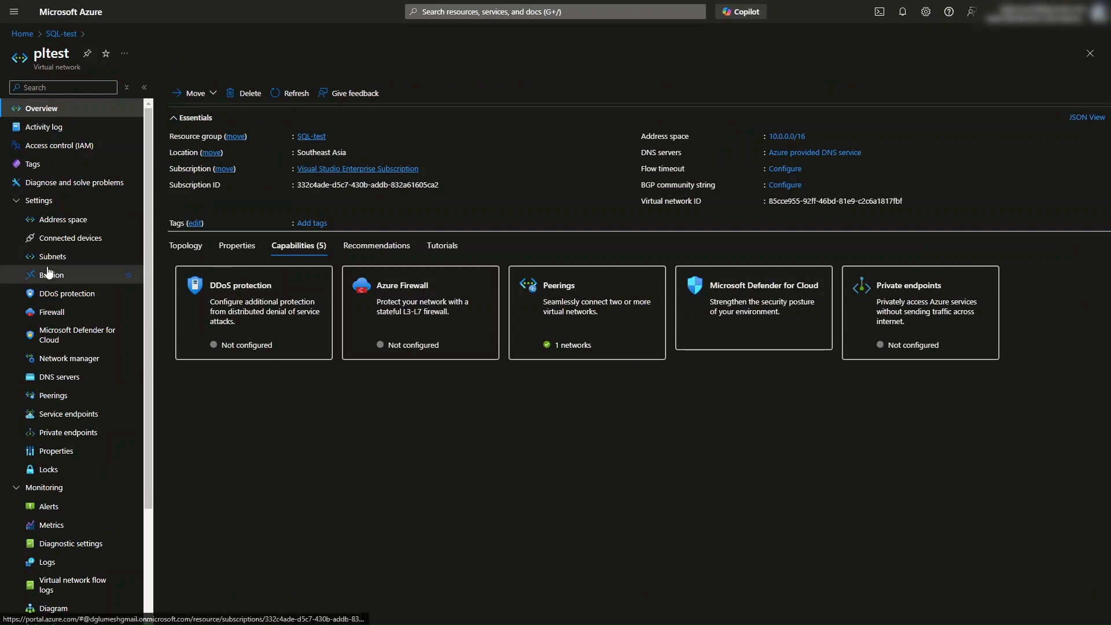
pyautogui.click(53, 395)
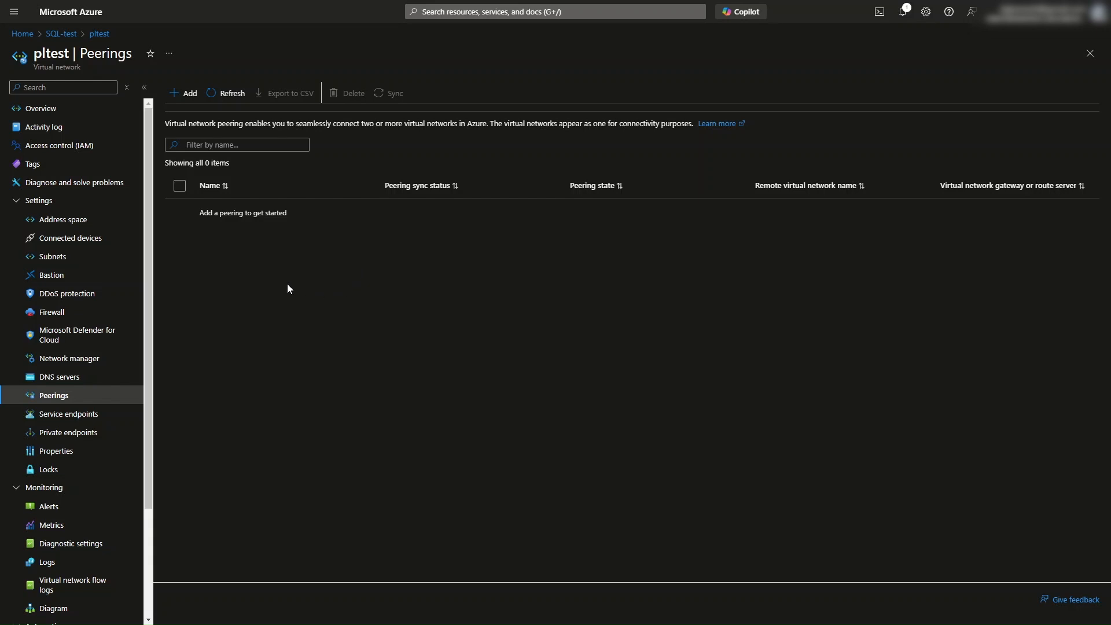
pyautogui.click(184, 98)
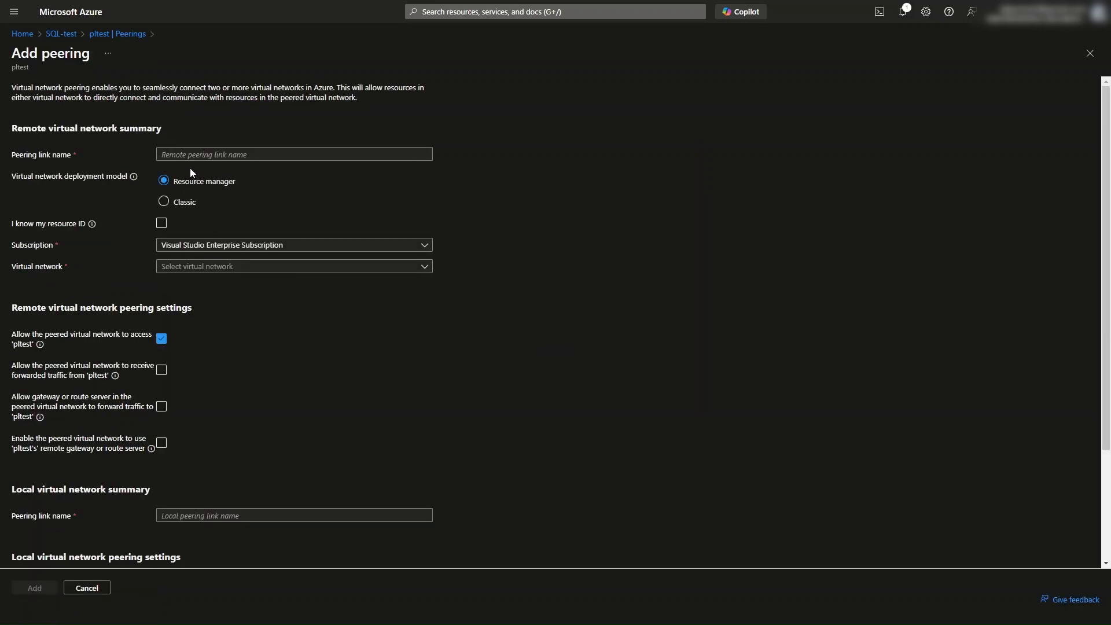
# Step: Name the remote peering link pltest-to-appsvrvm-vnet
pyautogui.click(188, 155)
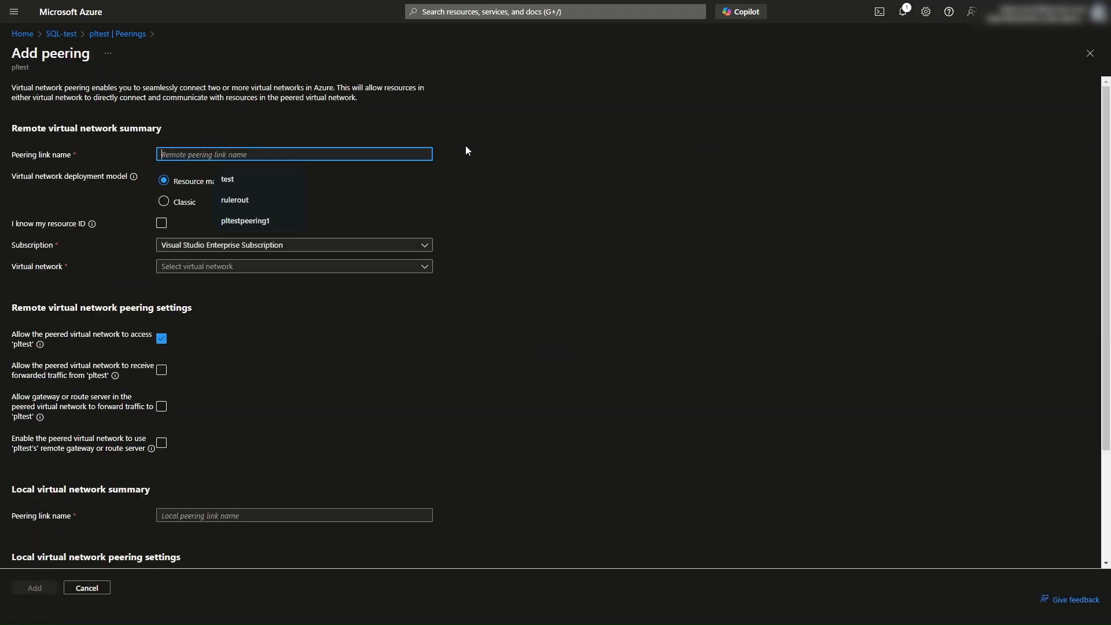
pyautogui.write('p')
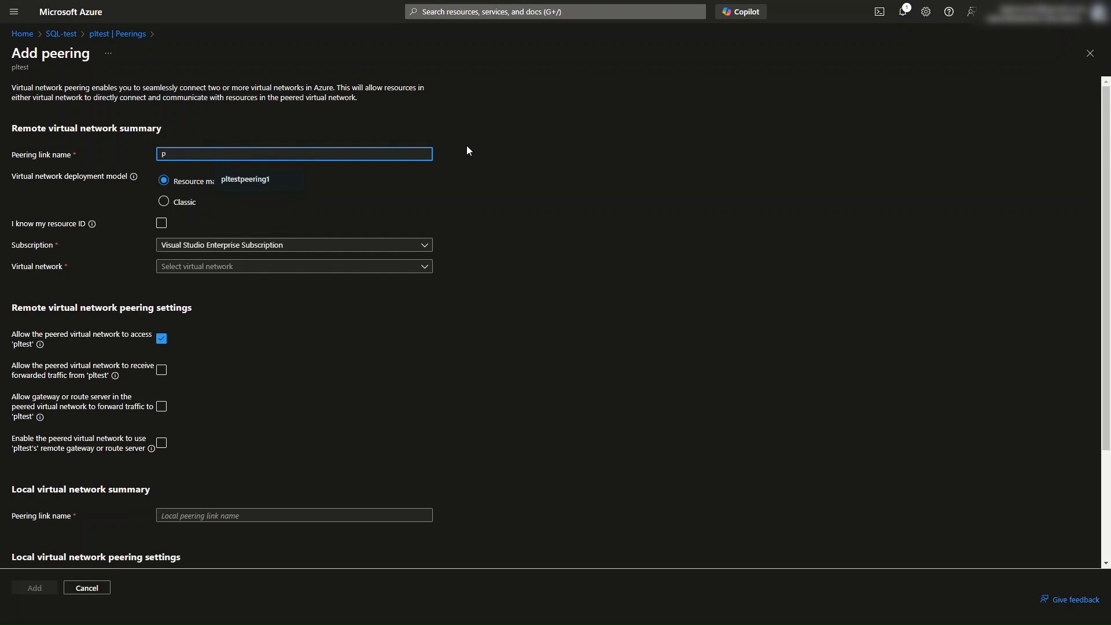
pyautogui.press('BackSpace')
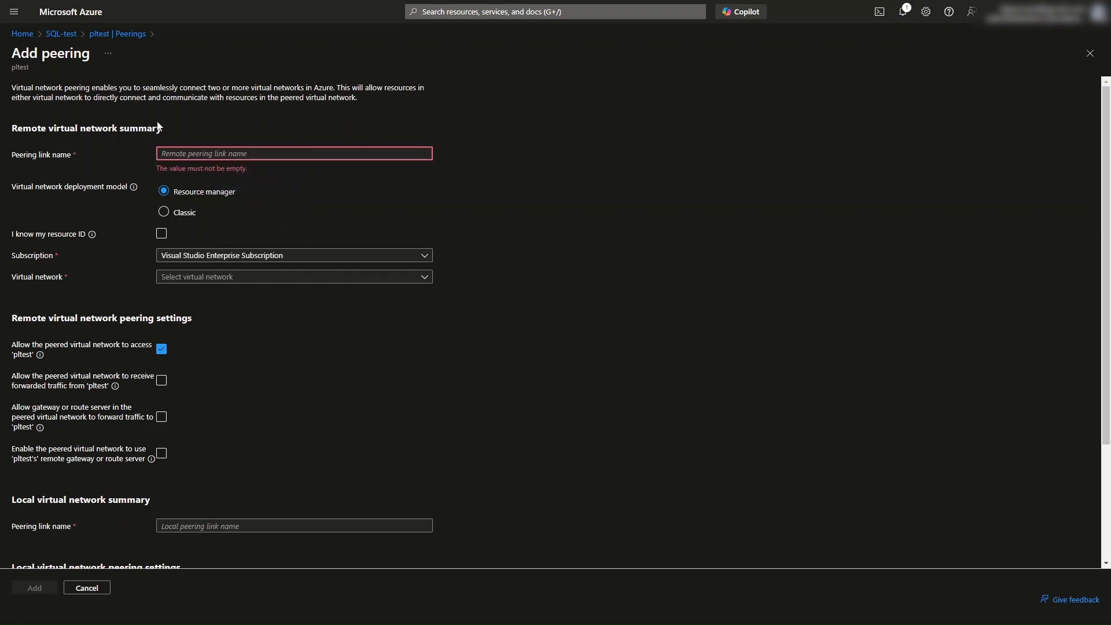
pyautogui.write('pltest')
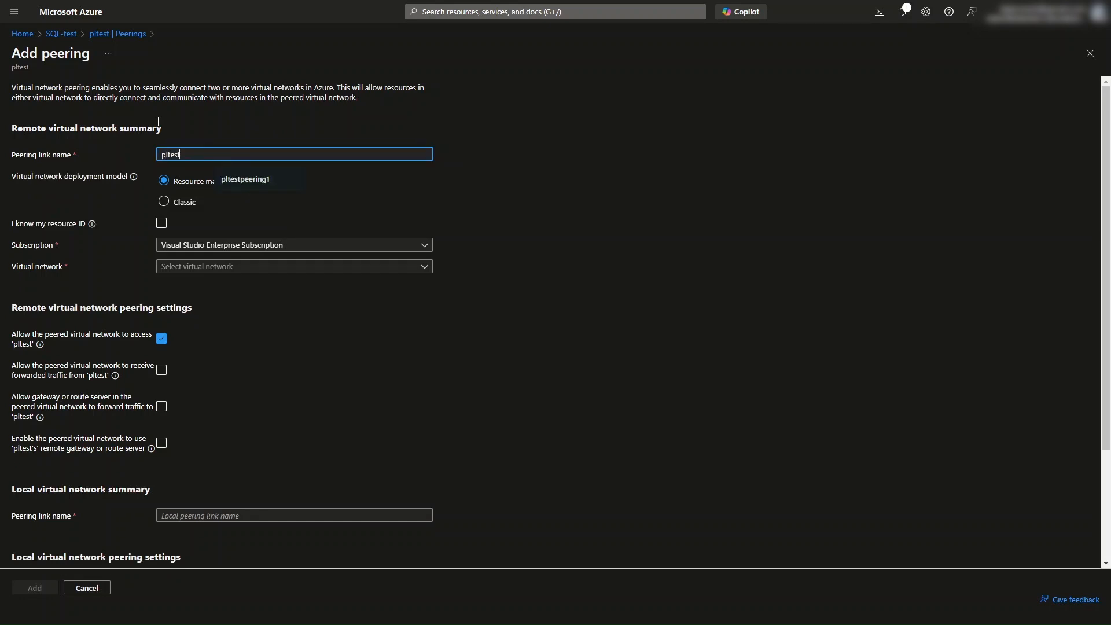
pyautogui.write('-')
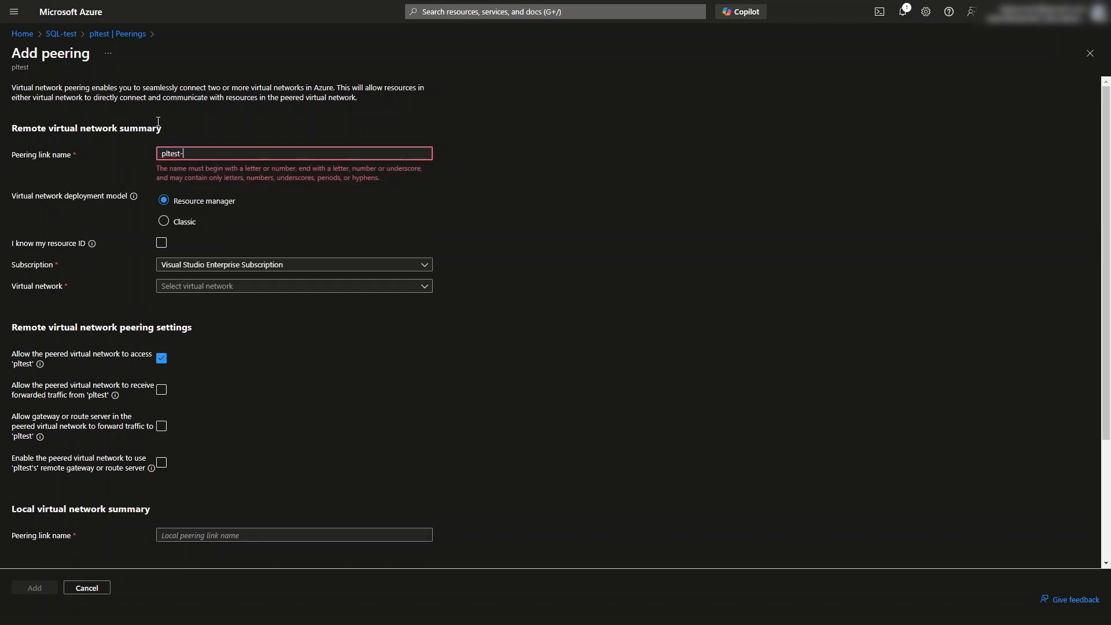
pyautogui.write('to-')
pyautogui.write('appser')
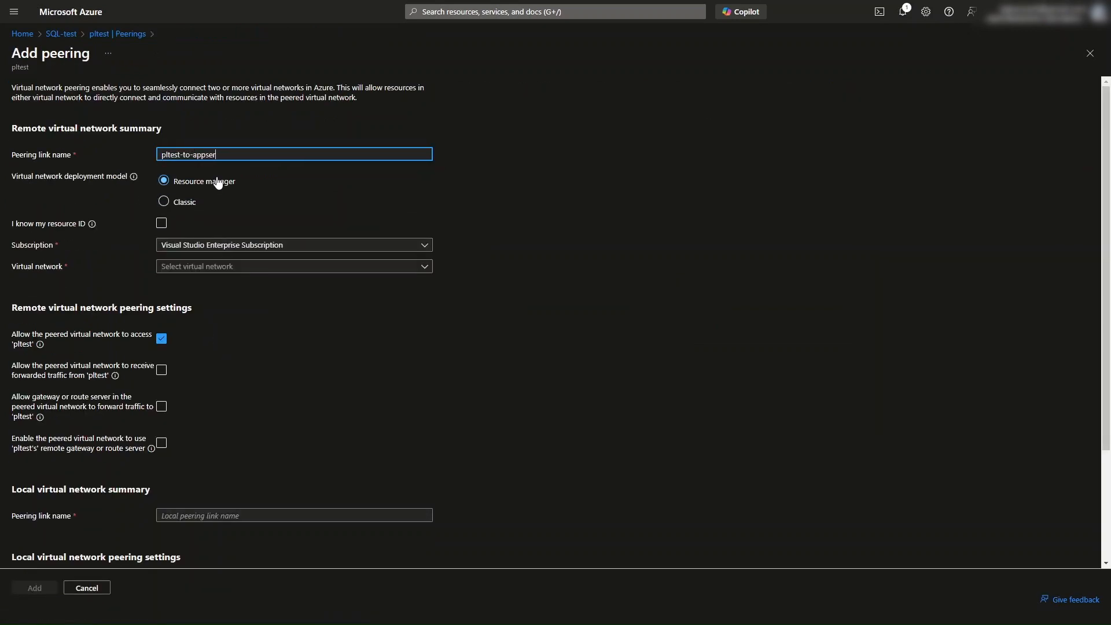
pyautogui.press('BackSpace')
pyautogui.press('BackSpace')
pyautogui.write('vrvm-vnet')
# Step: Choose App-SVR-VM-vnet (Demo-VMs) as the remote virtual network for the peering
pyautogui.click(202, 267)
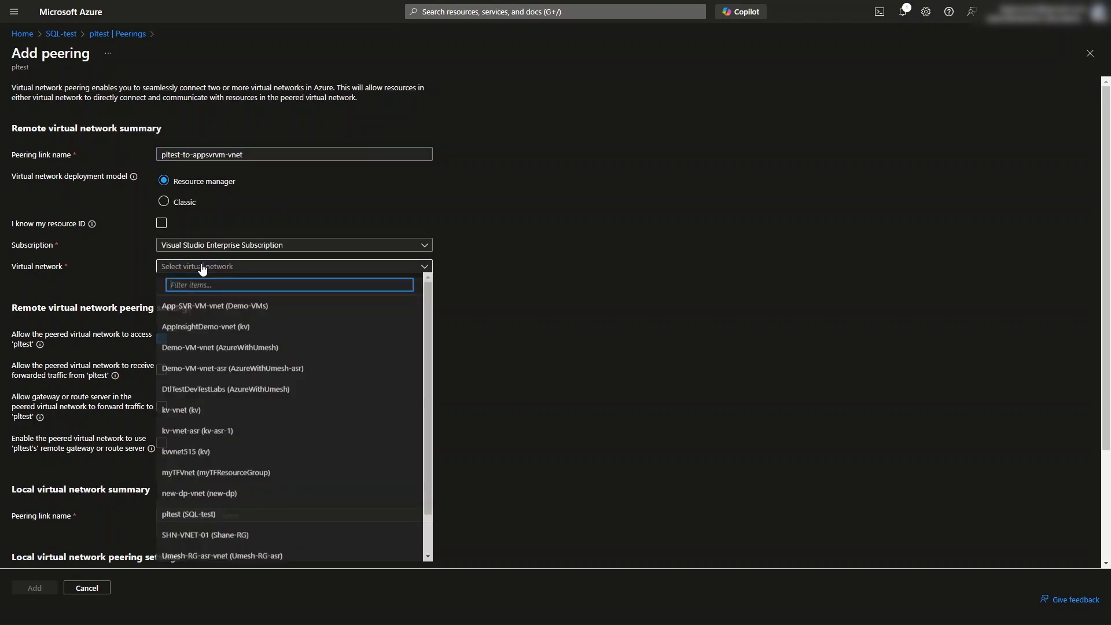
pyautogui.scroll(-2, 190, 408)
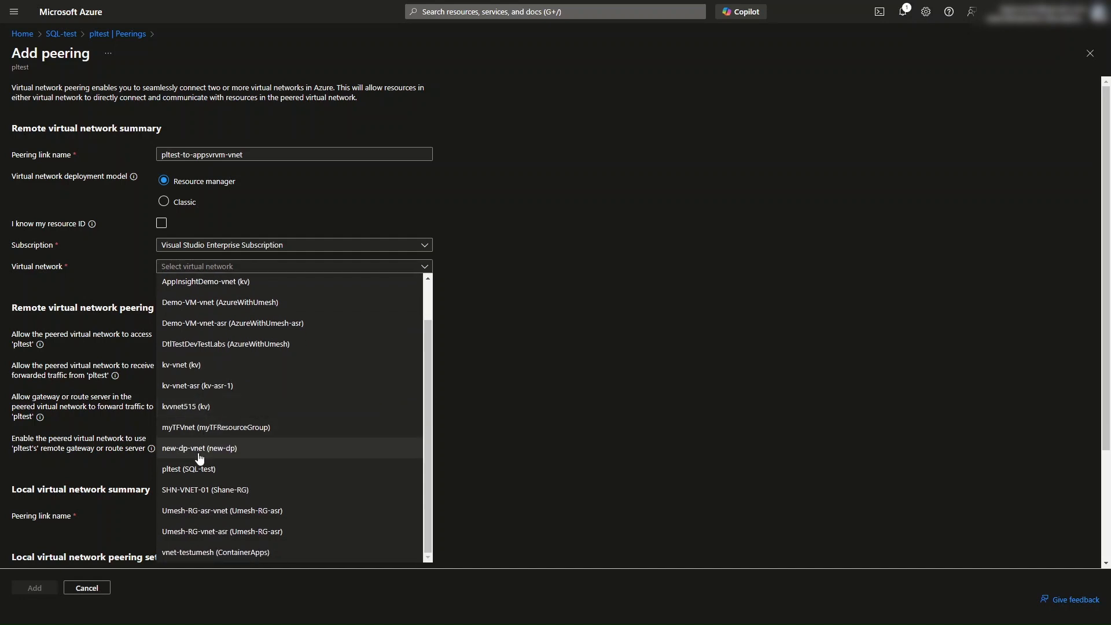
pyautogui.scroll(1, 202, 470)
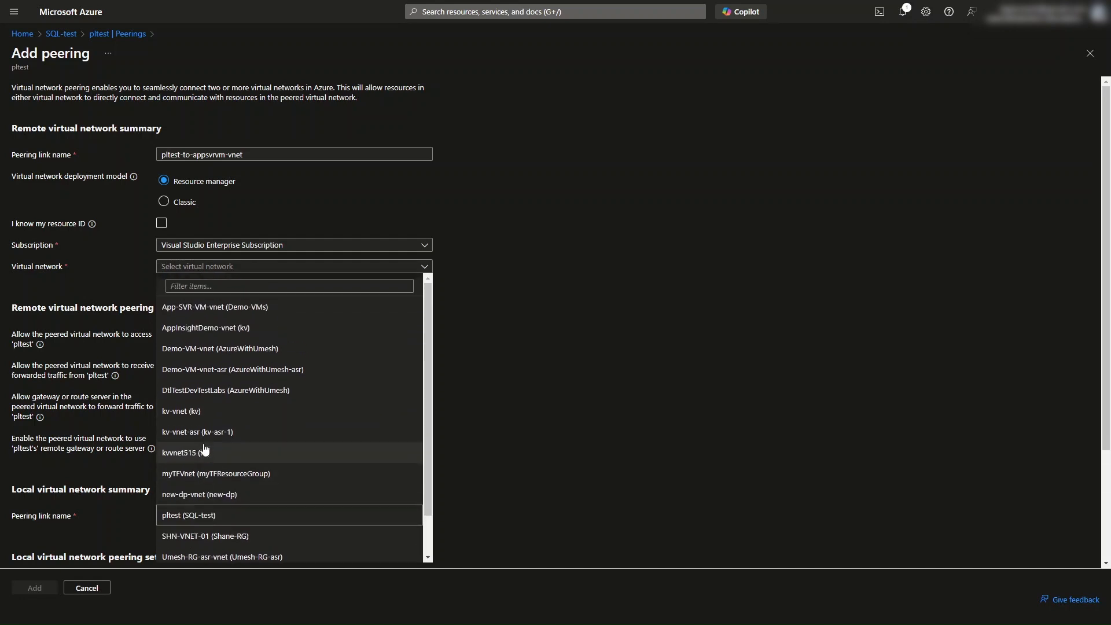
pyautogui.scroll(-1, 205, 428)
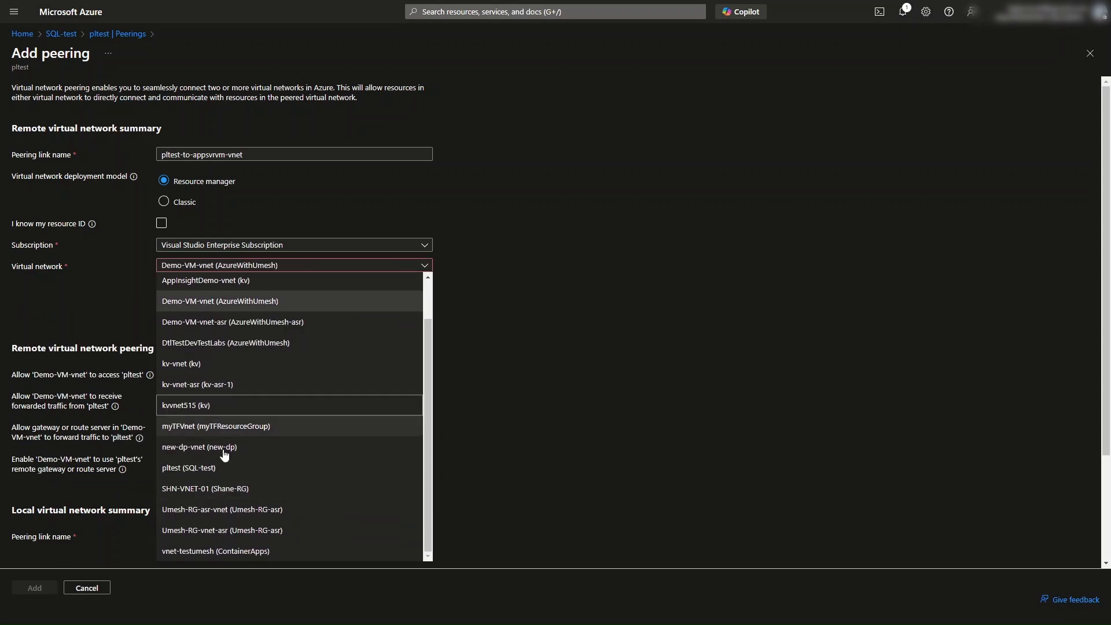
pyautogui.scroll(2, 224, 455)
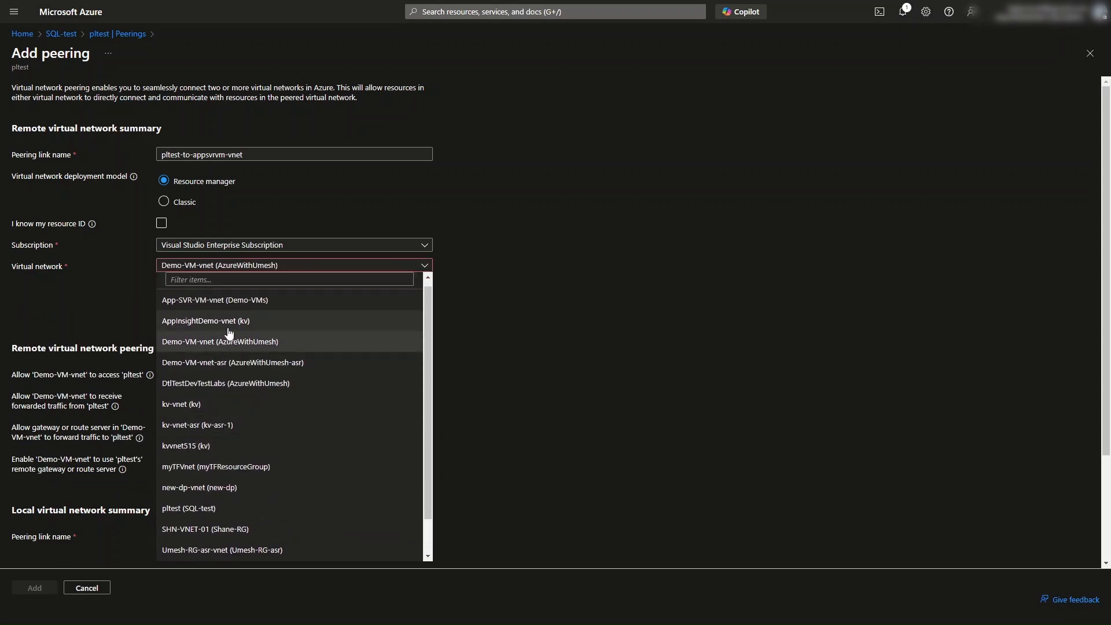
pyautogui.click(234, 300)
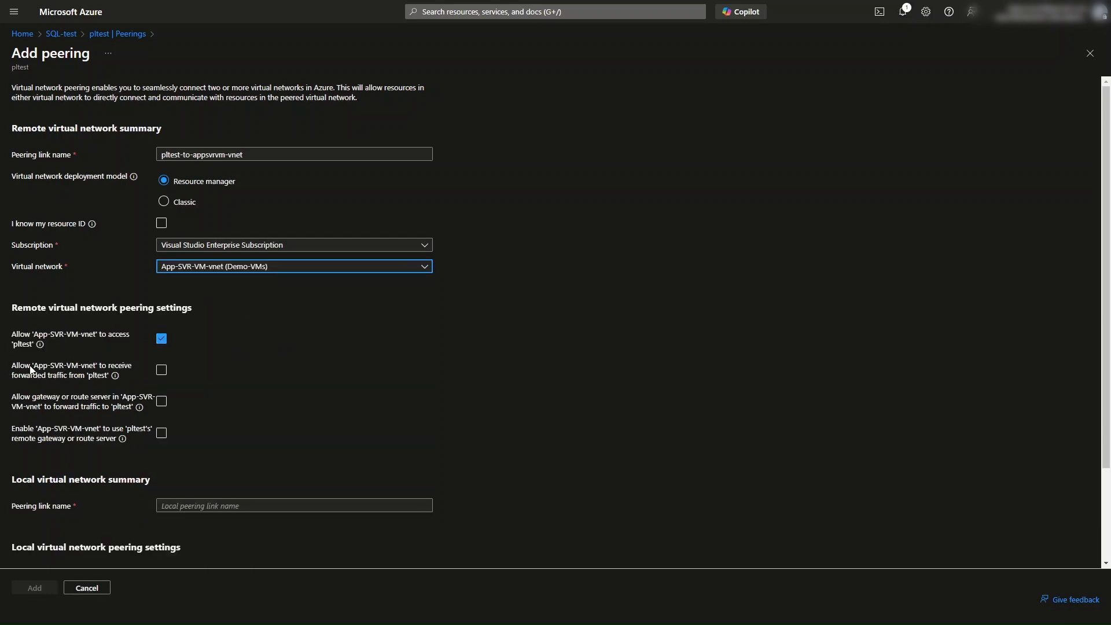
# Step: Allow App-SVR-VM-vnet to receive forwarded traffic from pltest
pyautogui.moveTo(25, 367); pyautogui.dragTo(110, 380)
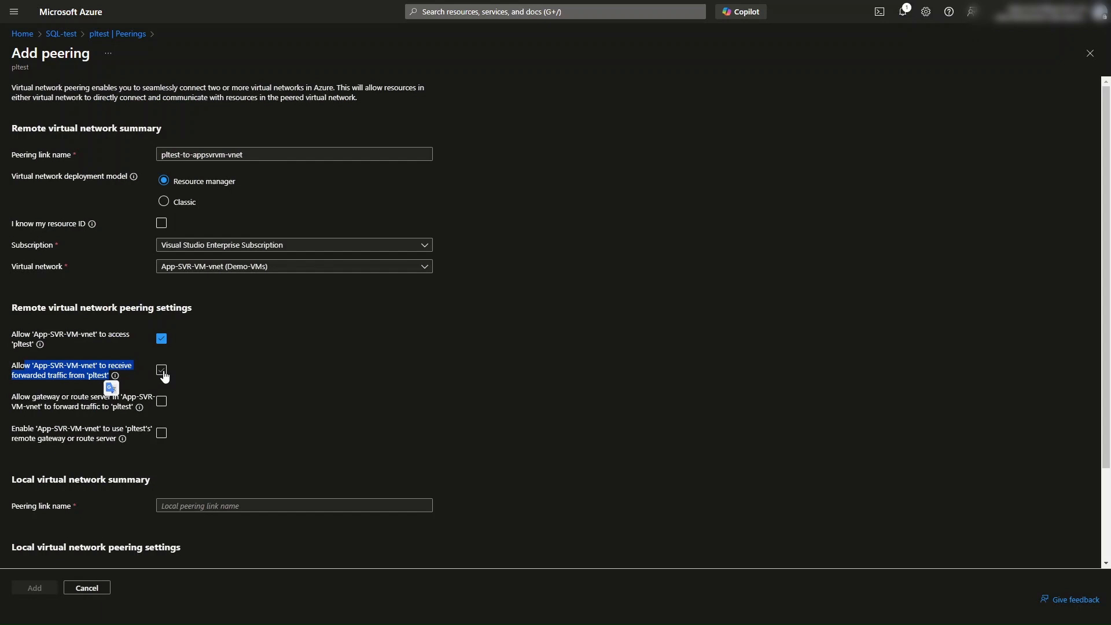
pyautogui.click(164, 375)
pyautogui.scroll(-2, 509, 381)
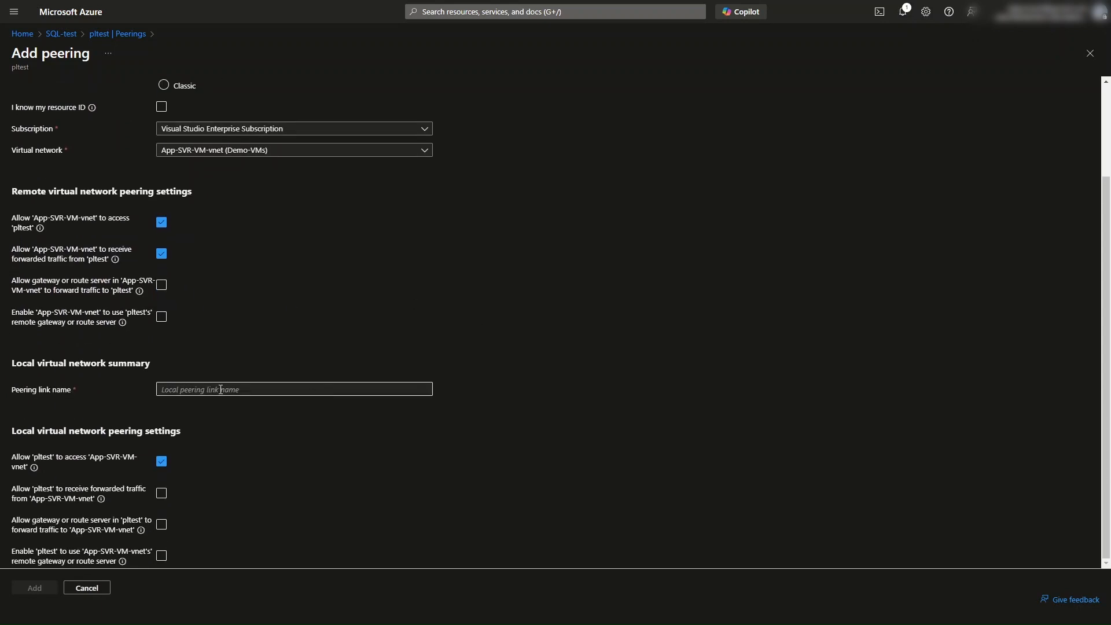
pyautogui.scroll(2, 386, 347)
# Step: Name the local peering link appsvrvm-vnet-to-pltest
pyautogui.click(171, 153)
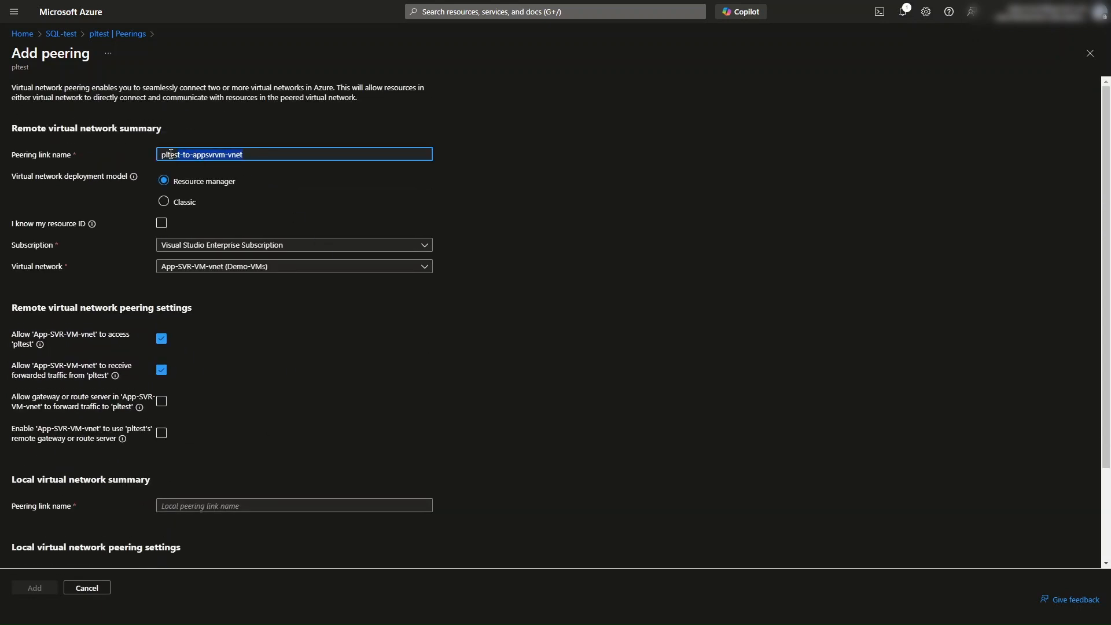
pyautogui.scroll(-2, 181, 371)
pyautogui.click(187, 388)
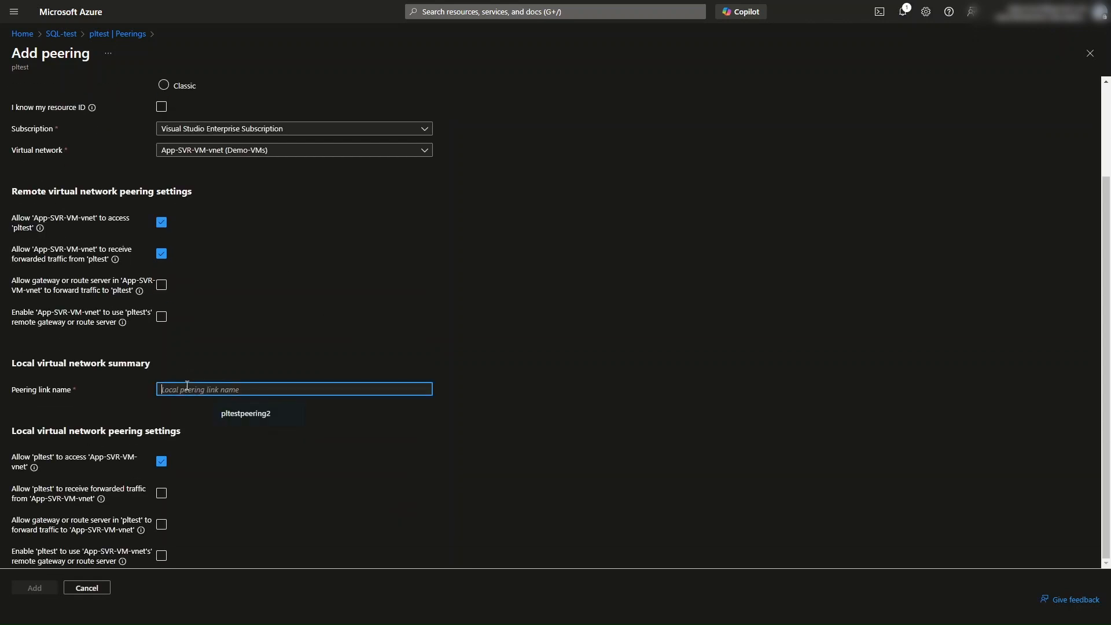
pyautogui.write('pltest-to-appsvrvm-vnet')
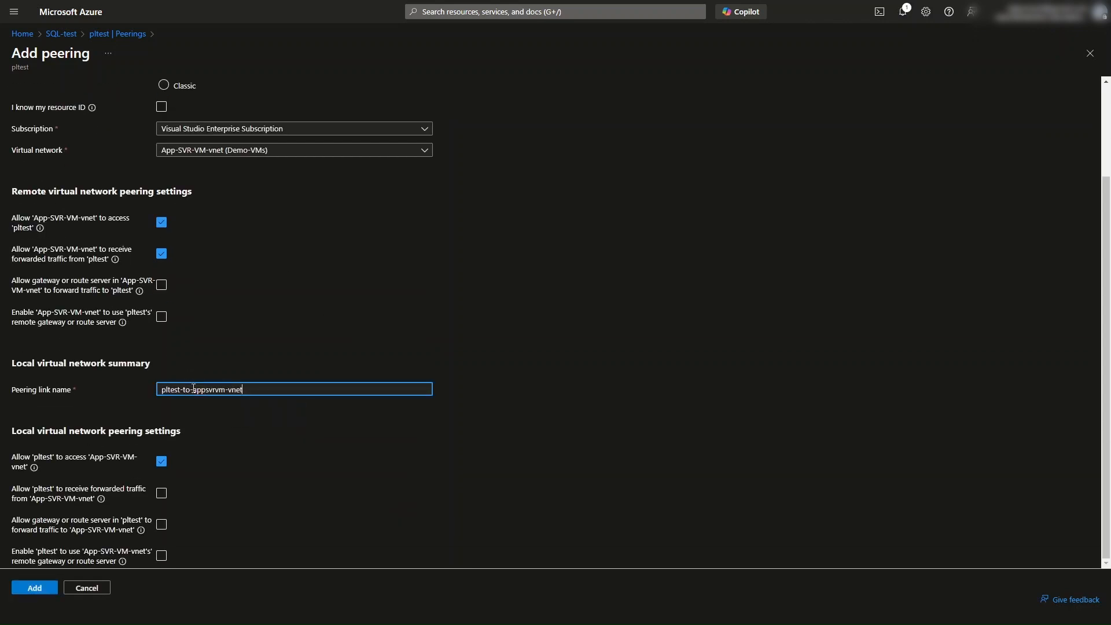
pyautogui.moveTo(193, 389); pyautogui.dragTo(152, 392)
pyautogui.press('BackSpace')
pyautogui.write('-to-')
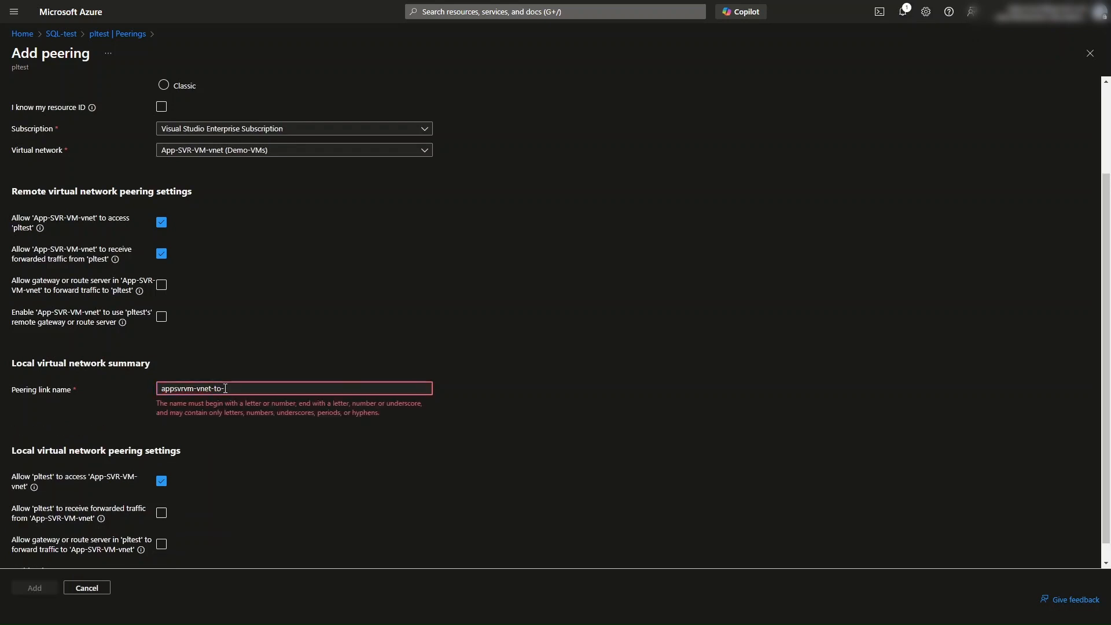
pyautogui.write('pltest-to-')
pyautogui.press('BackSpace')
pyautogui.press('BackSpace')
pyautogui.press('BackSpace')
pyautogui.press('BackSpace')
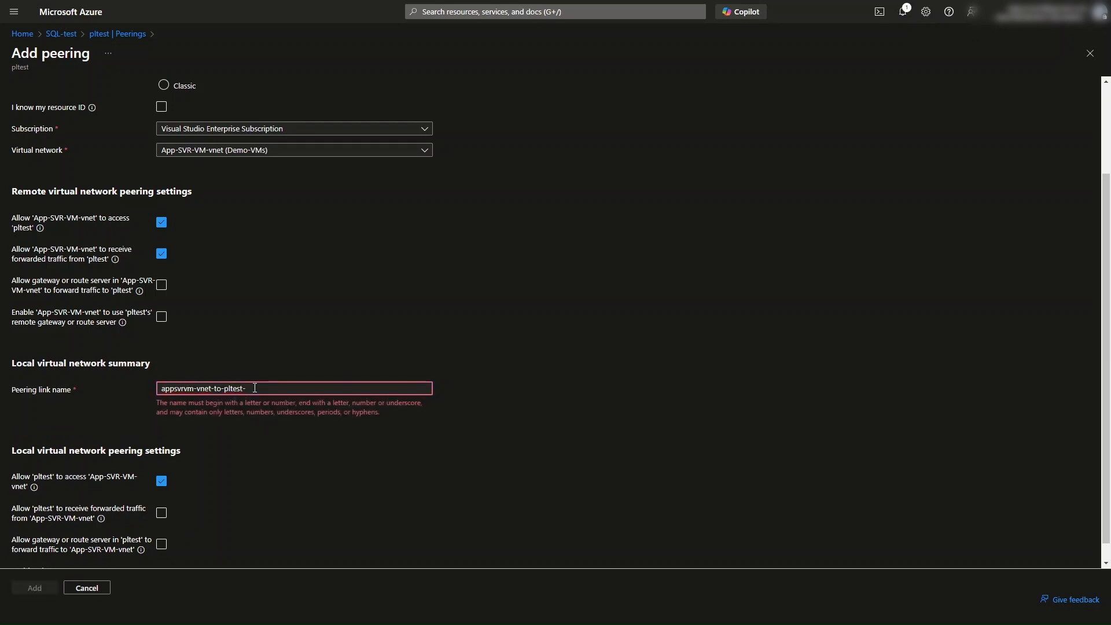
pyautogui.click(447, 384)
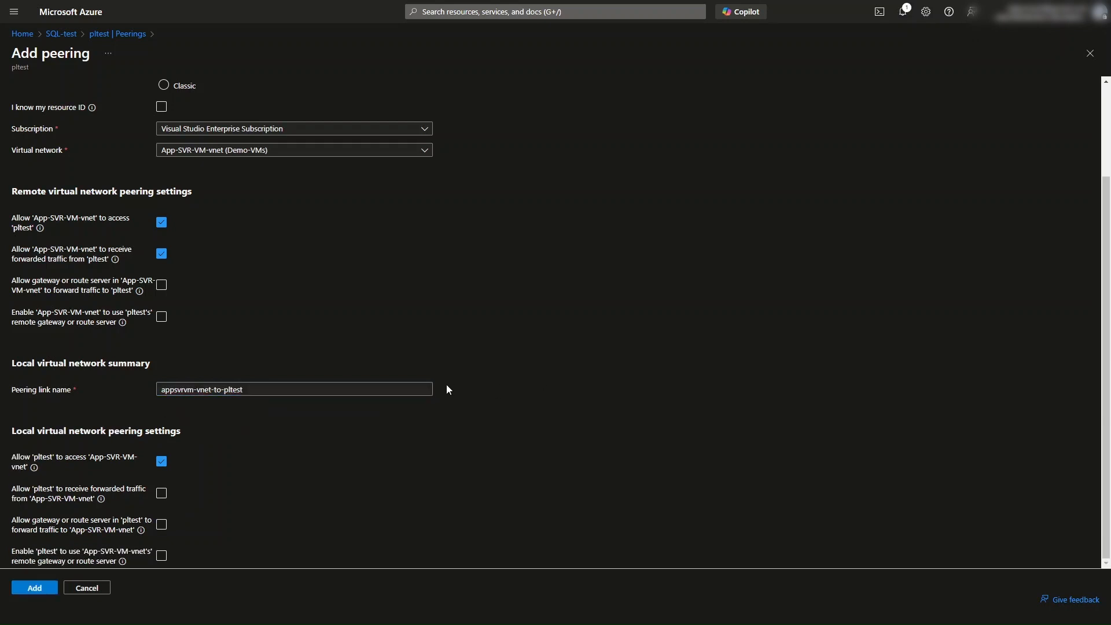
# Step: Allow pltest to receive forwarded traffic from App-SVR-VM-vnet and add the peering
pyautogui.click(162, 493)
pyautogui.scroll(4, 511, 434)
pyautogui.scroll(-4, 503, 424)
pyautogui.click(35, 587)
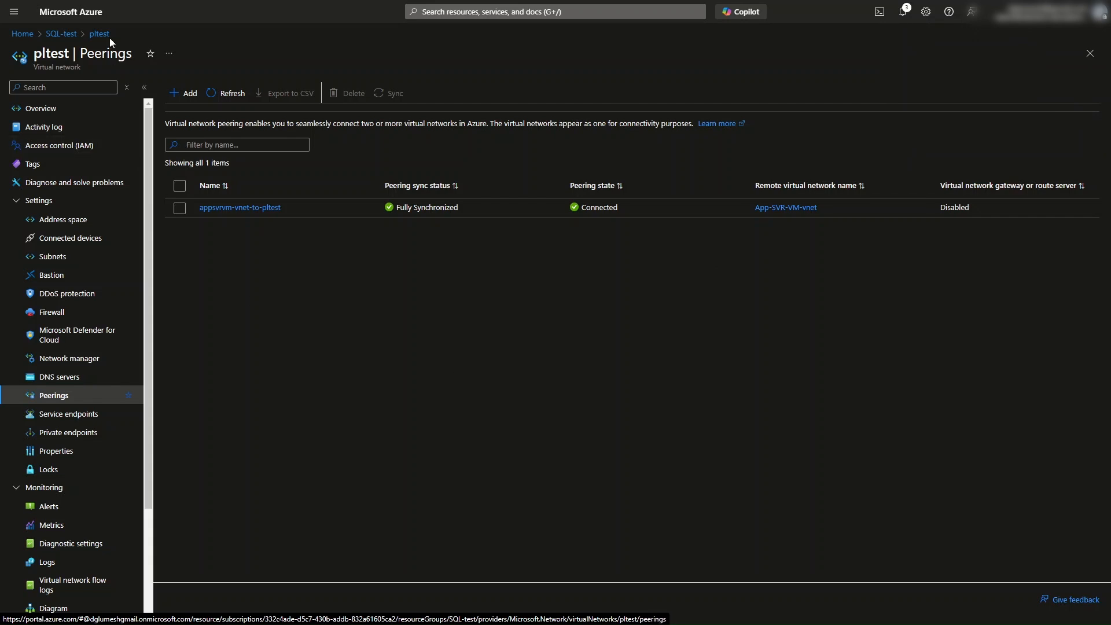
# Step: Return to the SQL-test resource group and open the pltestumesh SQL server's networking settings
pyautogui.click(70, 34)
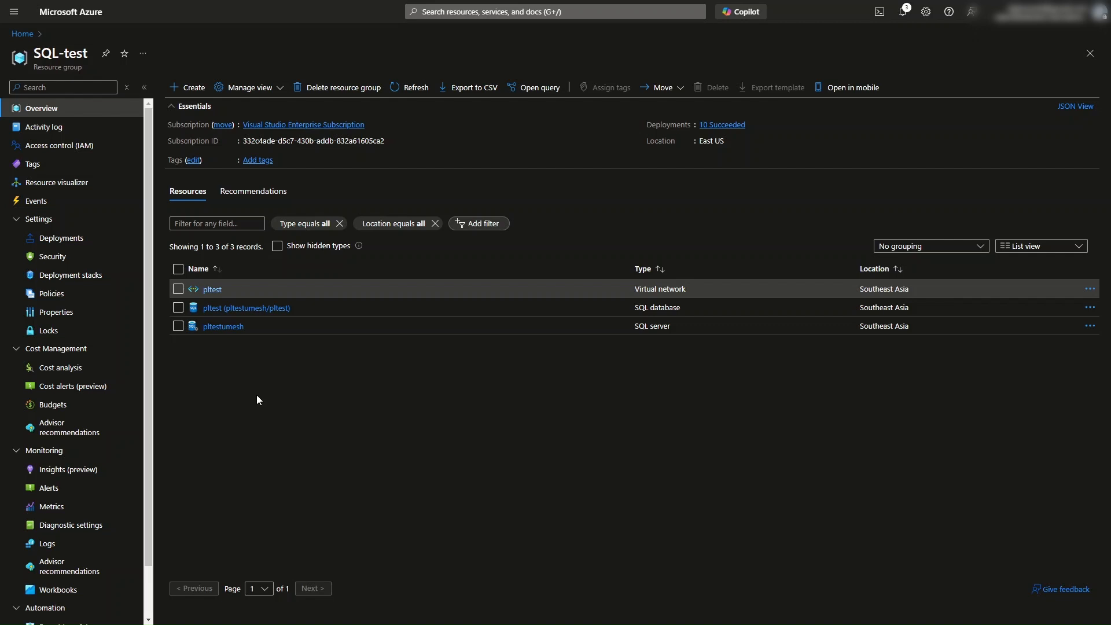
pyautogui.moveTo(634, 327); pyautogui.dragTo(671, 329)
pyautogui.click(643, 367)
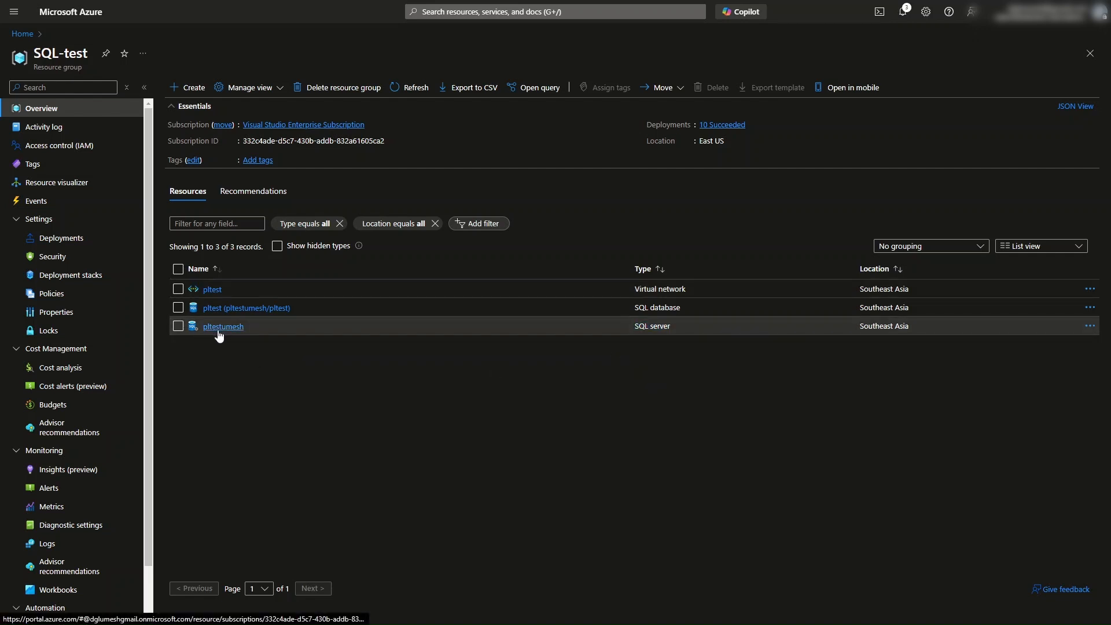
pyautogui.click(219, 328)
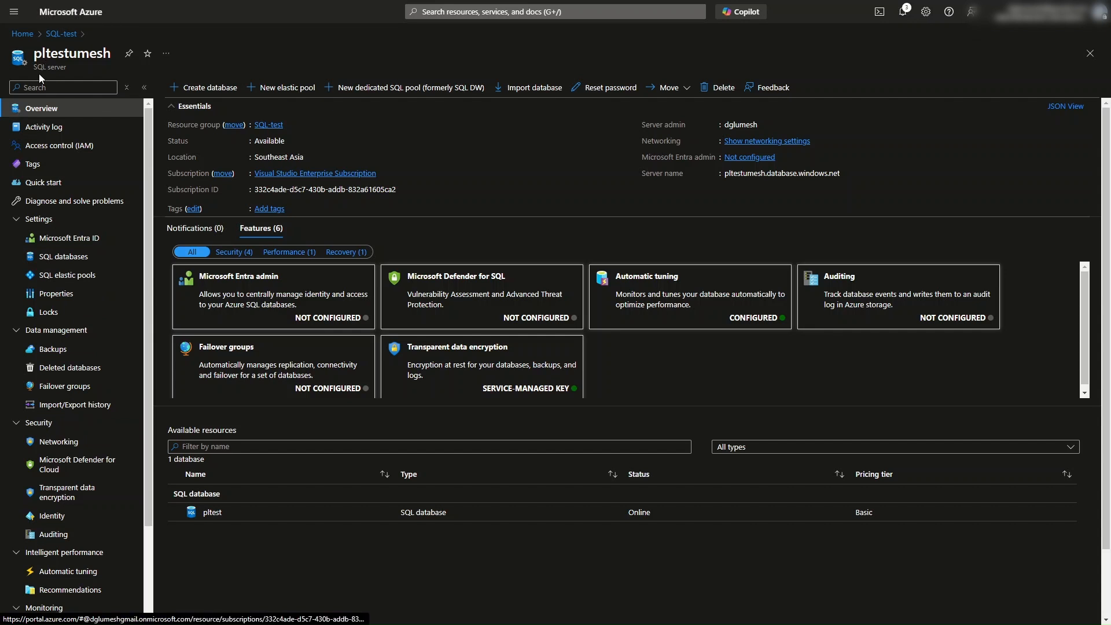
pyautogui.moveTo(34, 68); pyautogui.dragTo(67, 67)
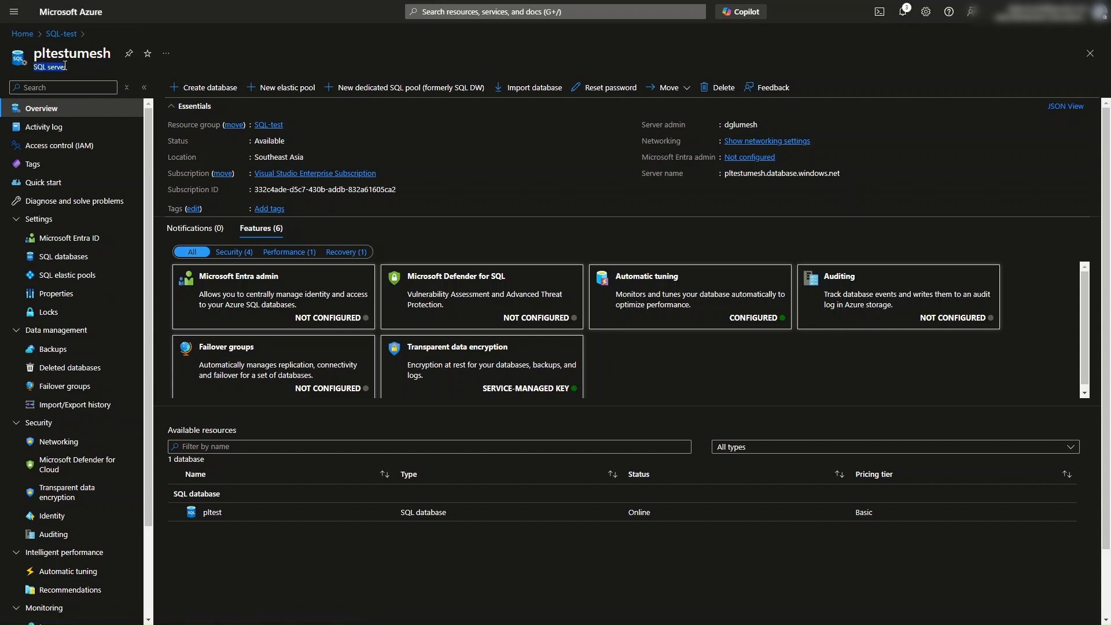
pyautogui.click(59, 442)
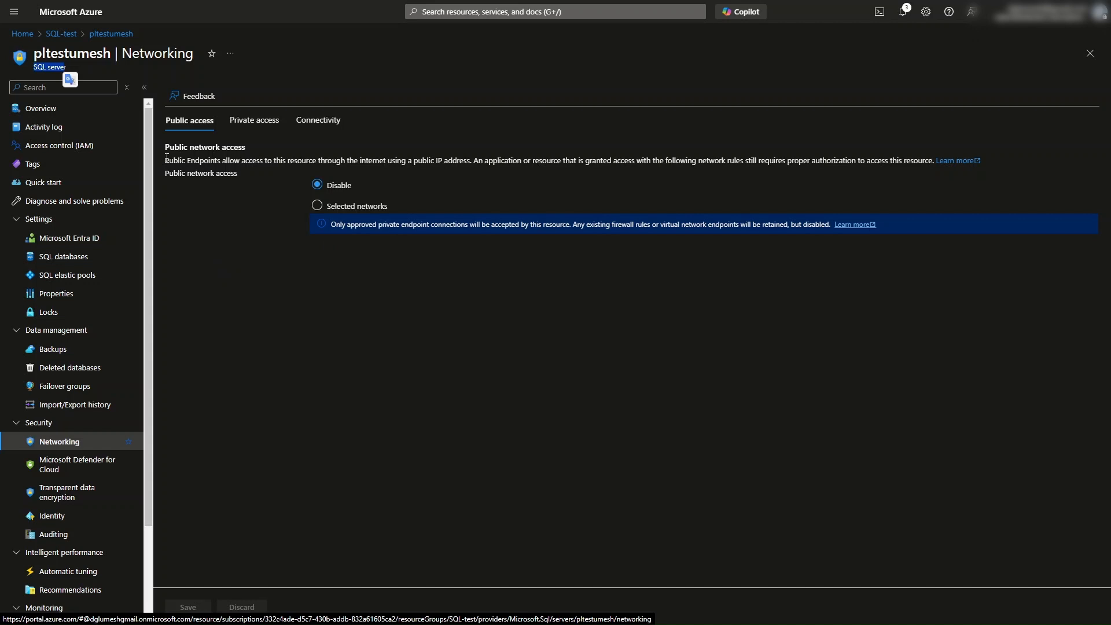
# Step: Start creating a private endpoint from the server's private access settings
pyautogui.moveTo(166, 158); pyautogui.dragTo(239, 180)
pyautogui.click(297, 224)
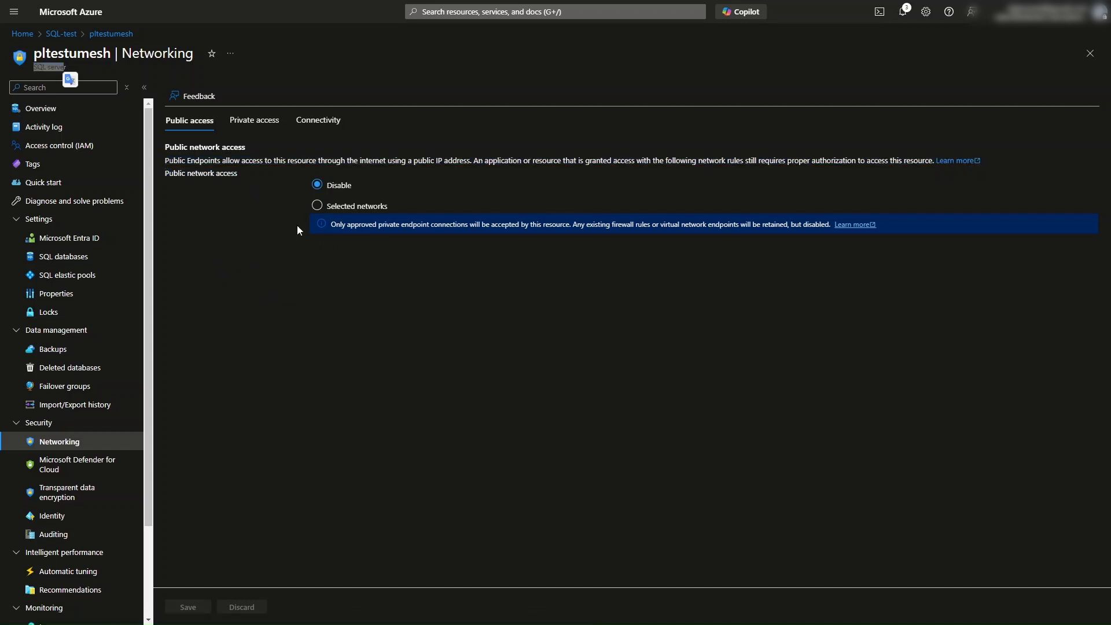
pyautogui.click(256, 129)
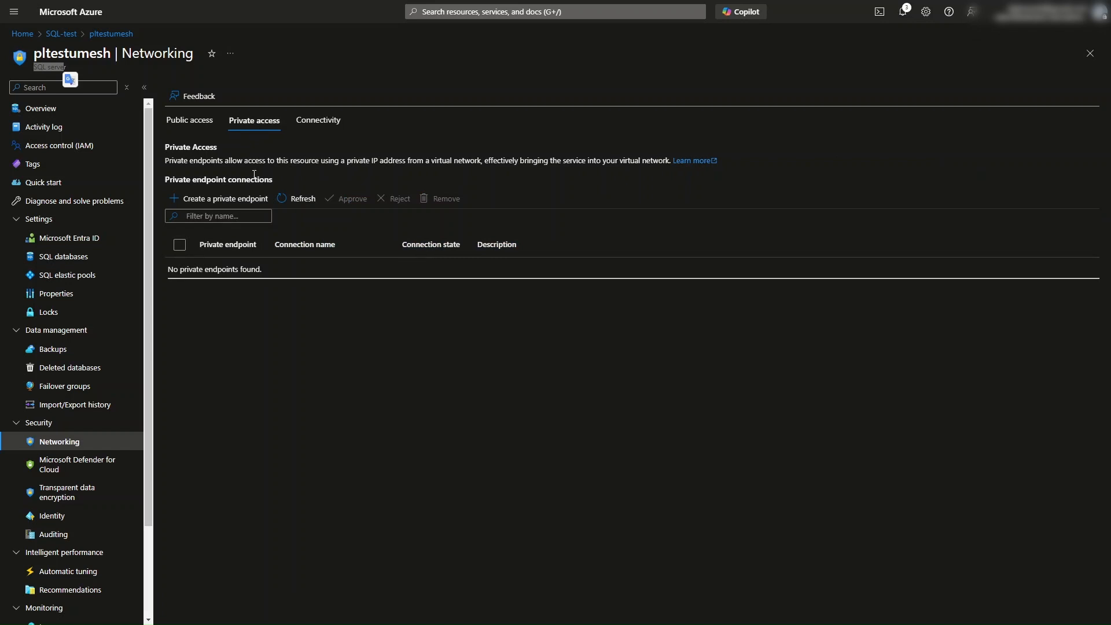
pyautogui.click(197, 206)
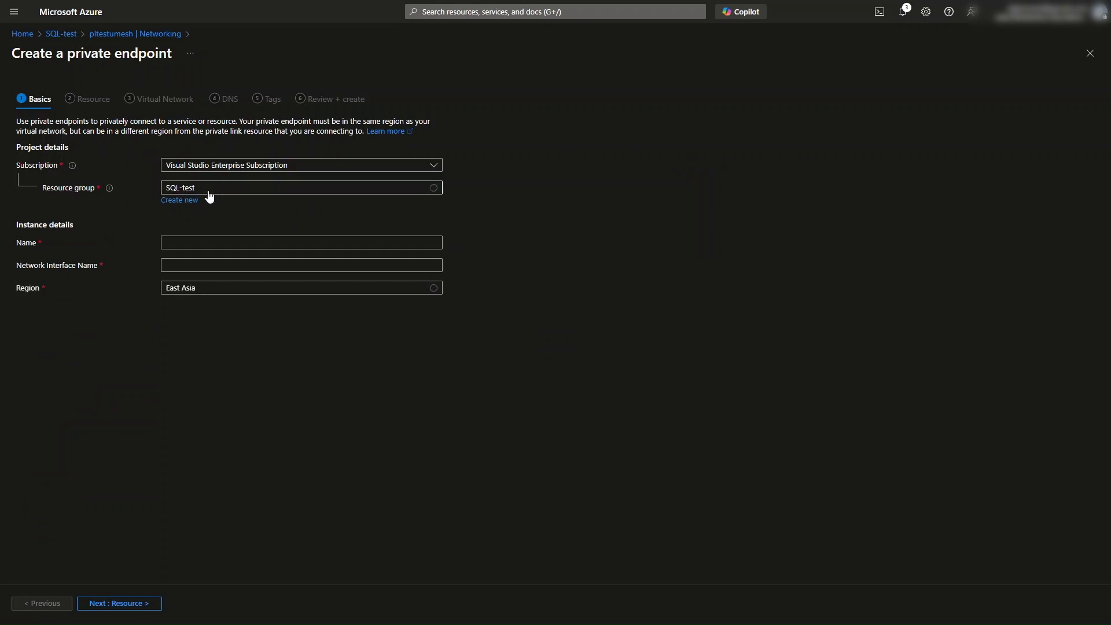
# Step: Name the private endpoint PE-Test
pyautogui.click(193, 244)
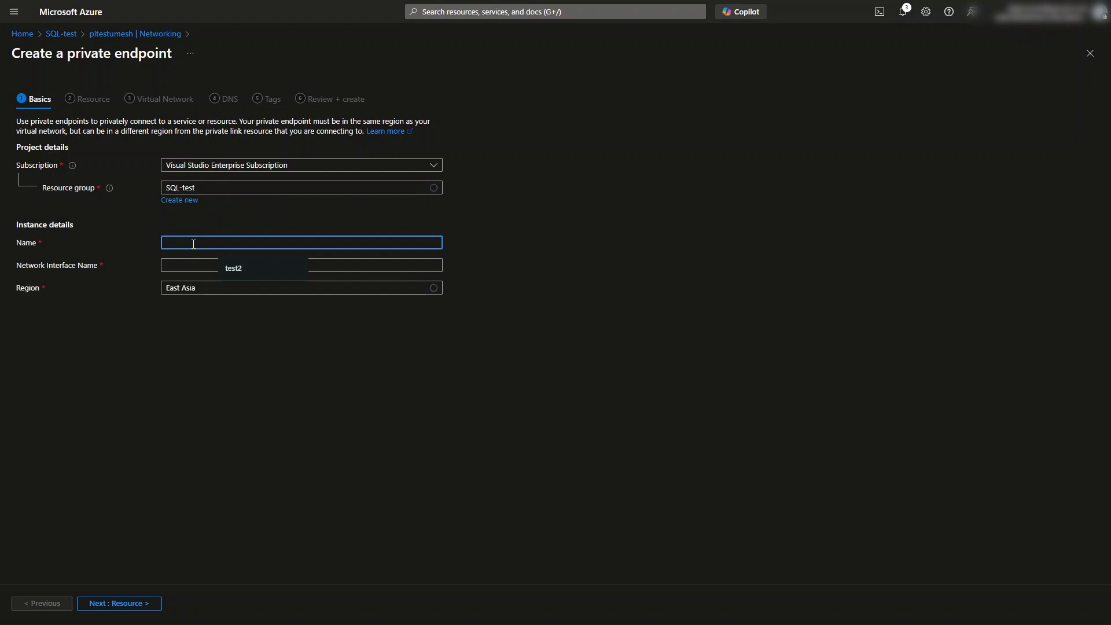
pyautogui.write('PE')
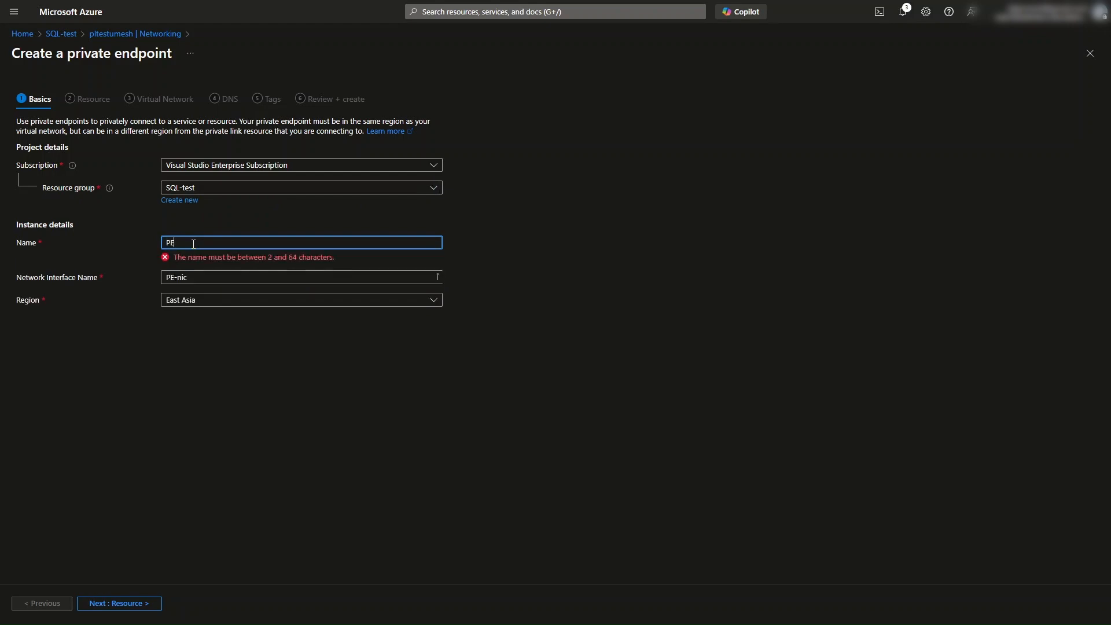
pyautogui.write('-')
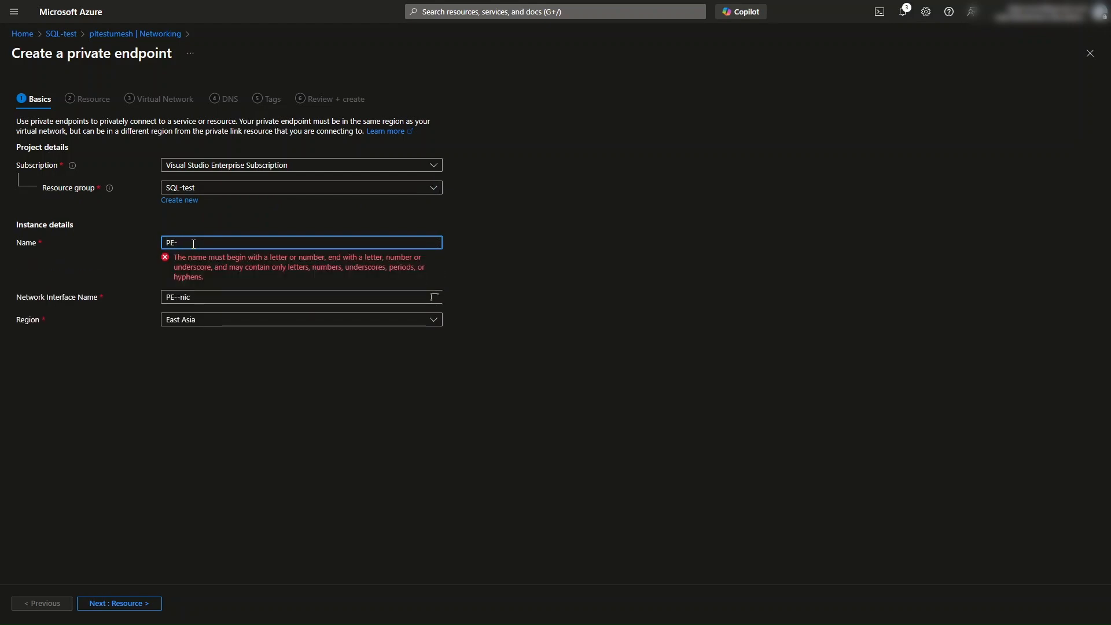
pyautogui.write('Test')
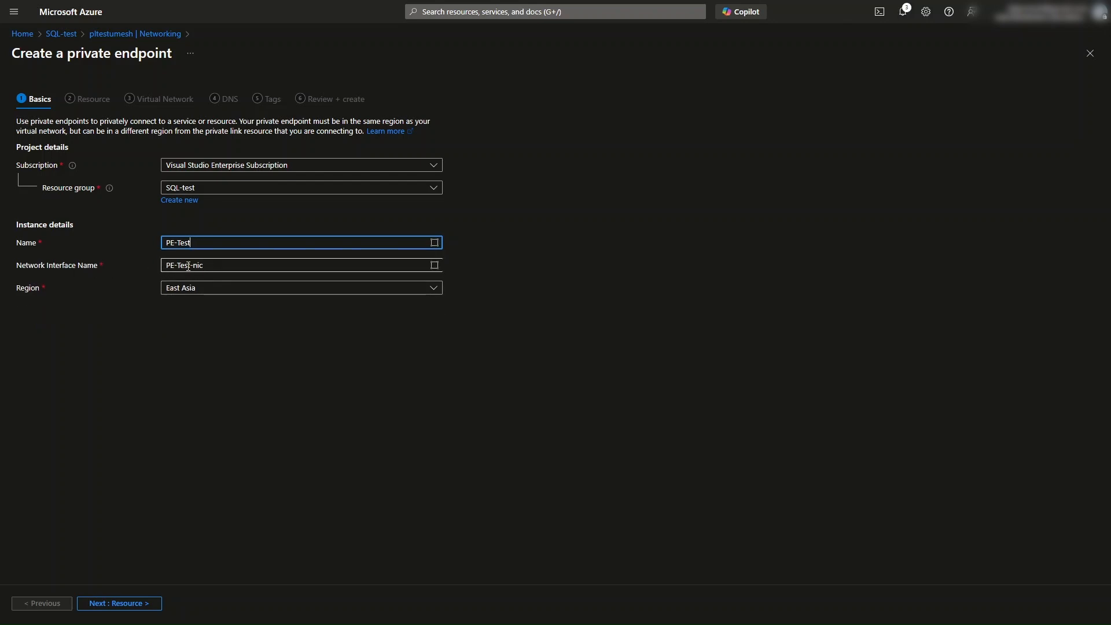
# Step: Set the endpoint's region to Southeast Asia and move on to the resource settings
pyautogui.click(183, 289)
pyautogui.scroll(-3, 211, 421)
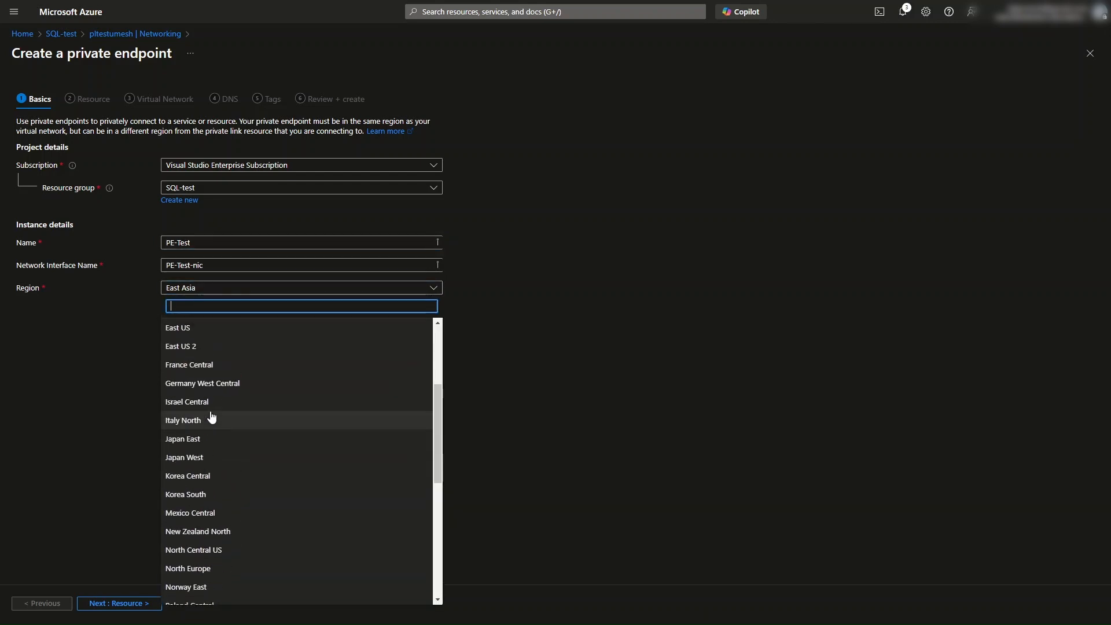
pyautogui.scroll(3, 217, 394)
pyautogui.scroll(-2, 216, 438)
pyautogui.scroll(-5, 207, 433)
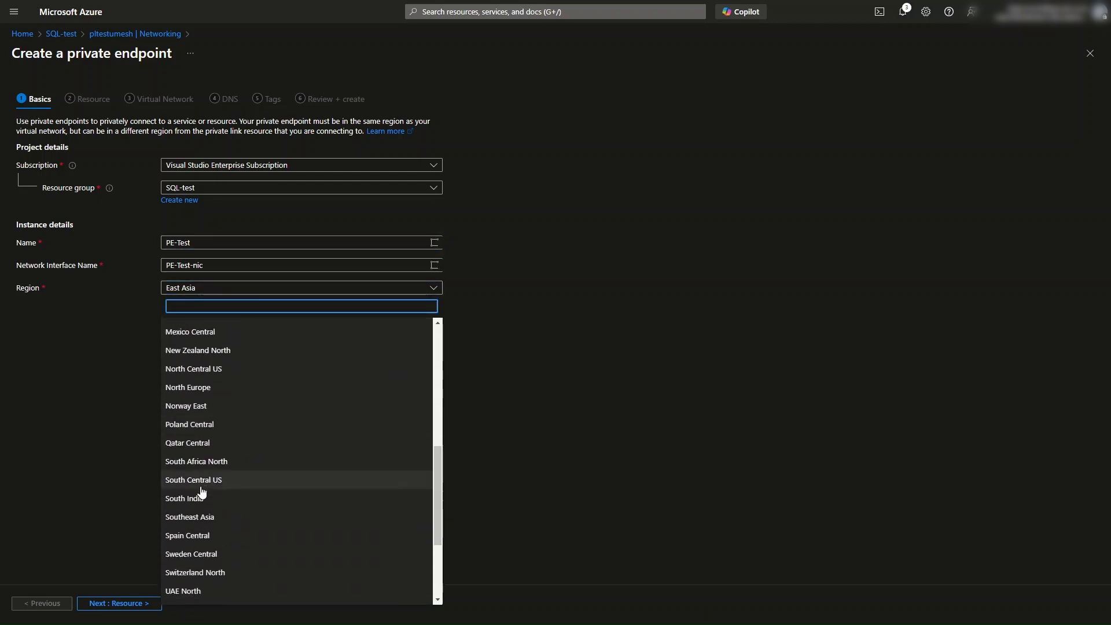
pyautogui.scroll(-3, 204, 511)
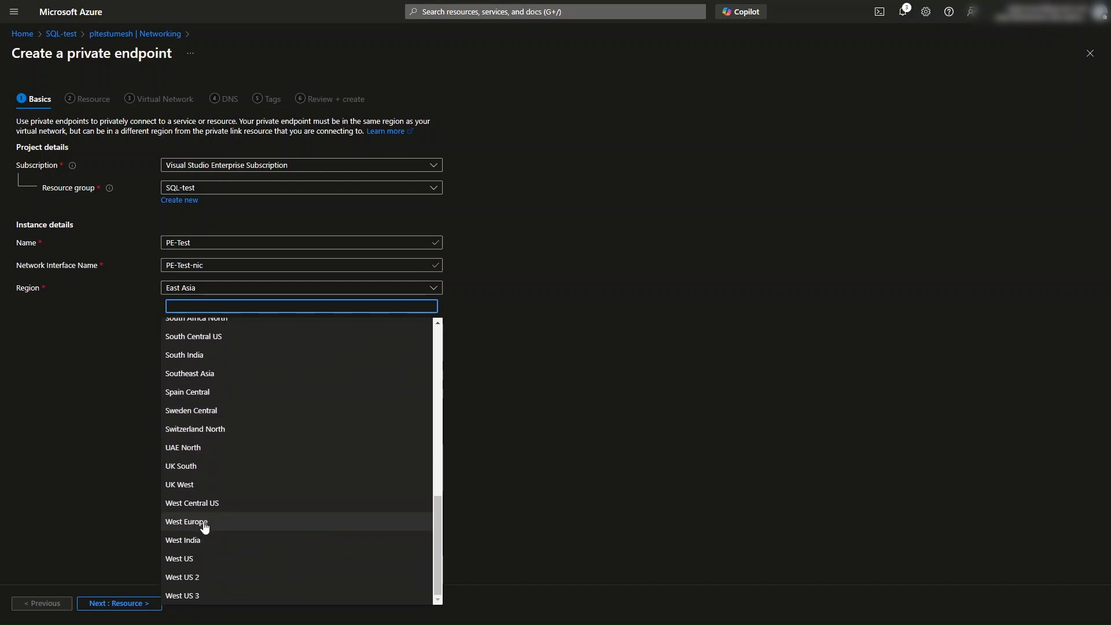
pyautogui.scroll(5, 208, 484)
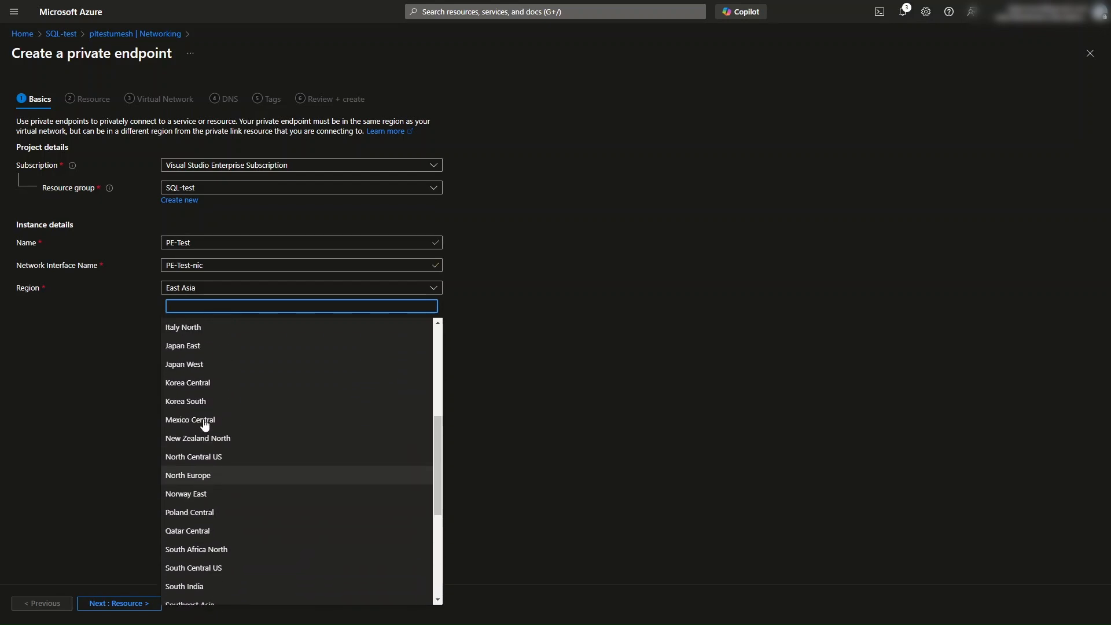
pyautogui.click(202, 549)
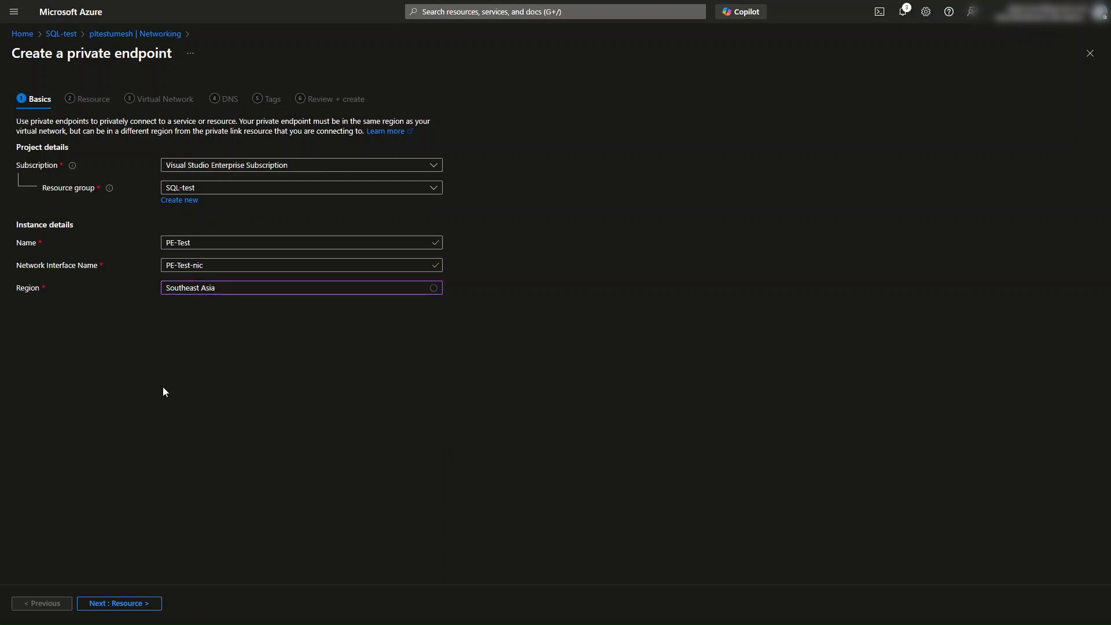
pyautogui.click(124, 608)
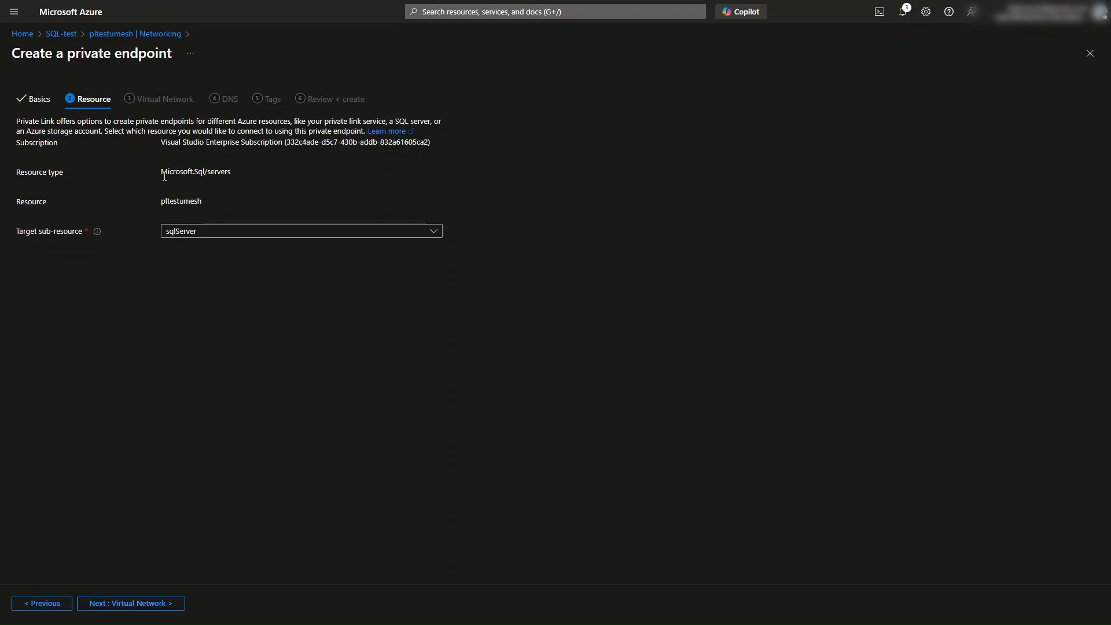
# Step: Keep the pltestumesh SQL server with the sqlServer target sub-resource and continue to the virtual network settings
pyautogui.moveTo(163, 173); pyautogui.dragTo(230, 172)
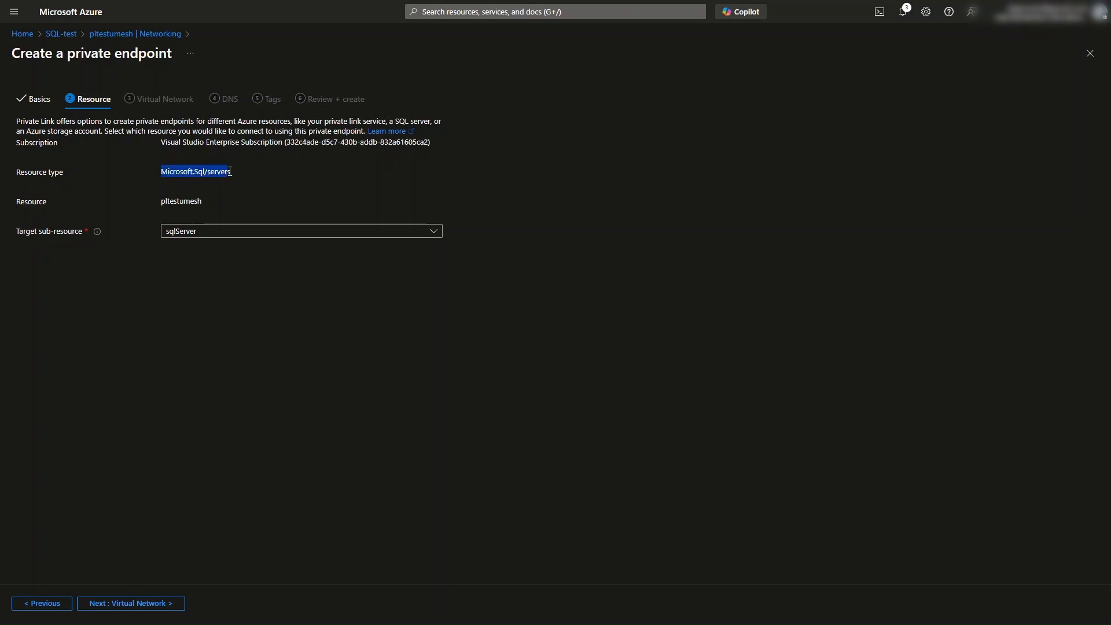
pyautogui.click(163, 171)
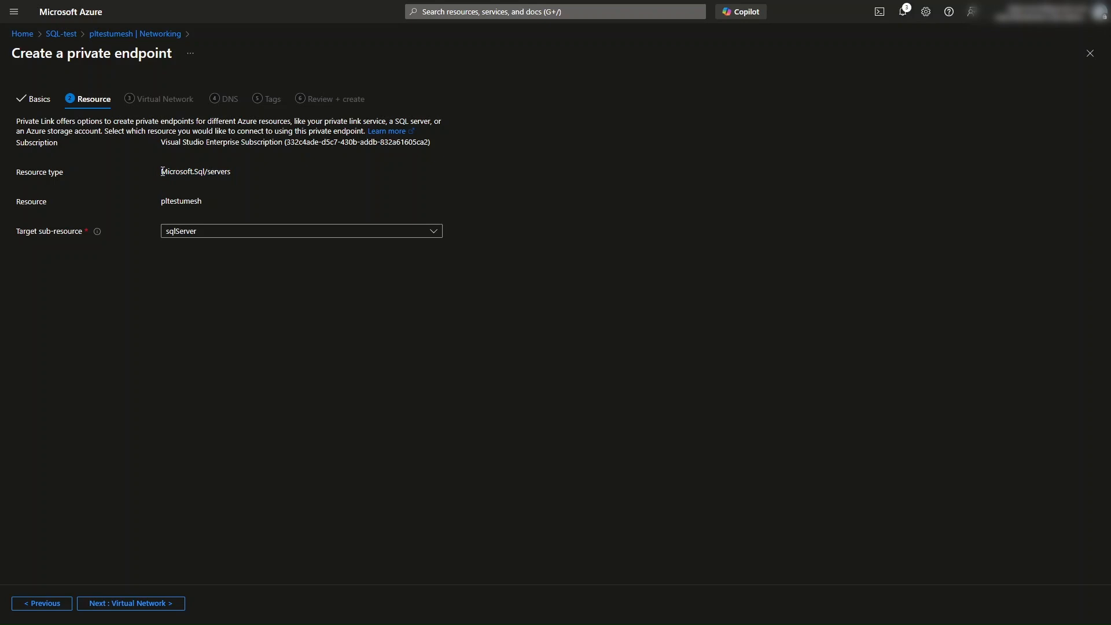
pyautogui.moveTo(163, 171); pyautogui.dragTo(210, 172)
pyautogui.click(161, 314)
pyautogui.click(186, 232)
pyautogui.click(122, 271)
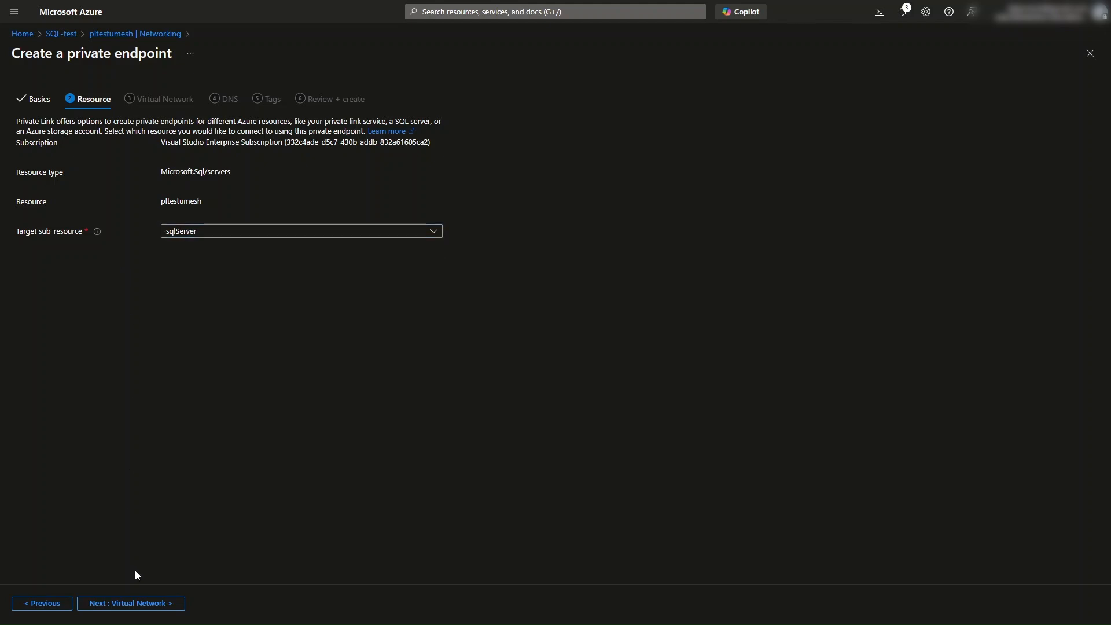
pyautogui.click(141, 605)
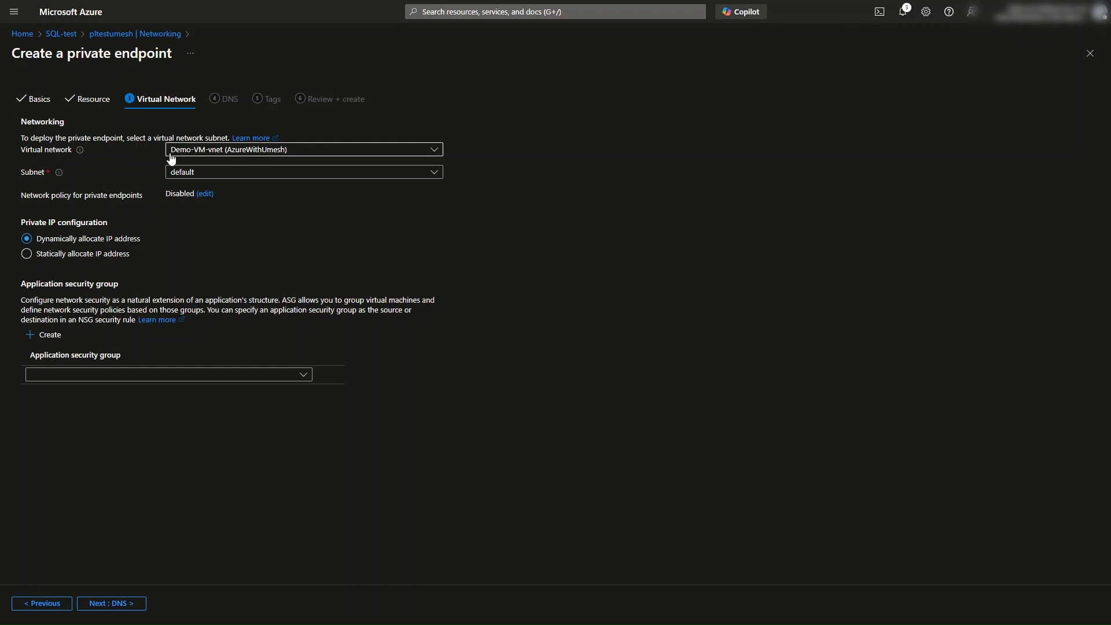
# Step: Place the endpoint in the pltest virtual network's default subnet with dynamic IP allocation, then continue to DNS
pyautogui.click(293, 151)
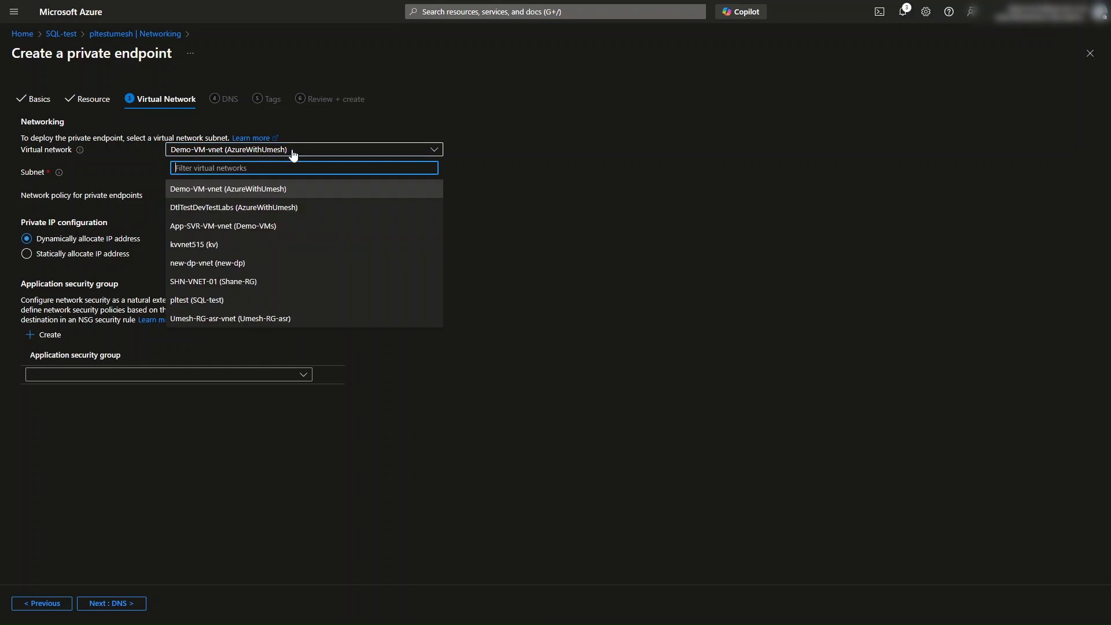
pyautogui.click(212, 301)
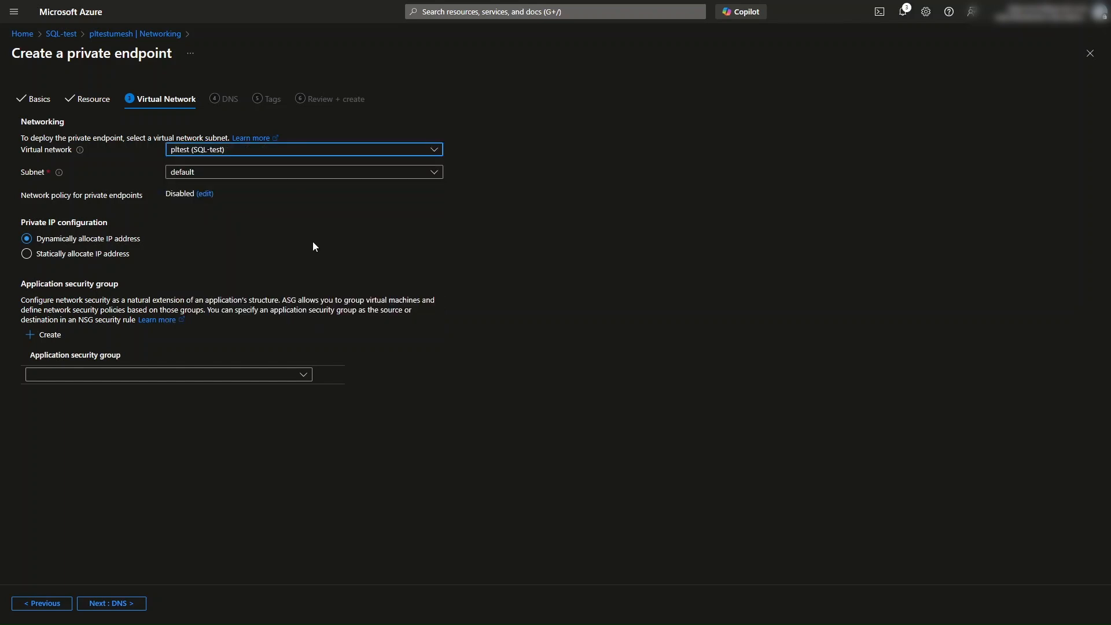
pyautogui.click(213, 172)
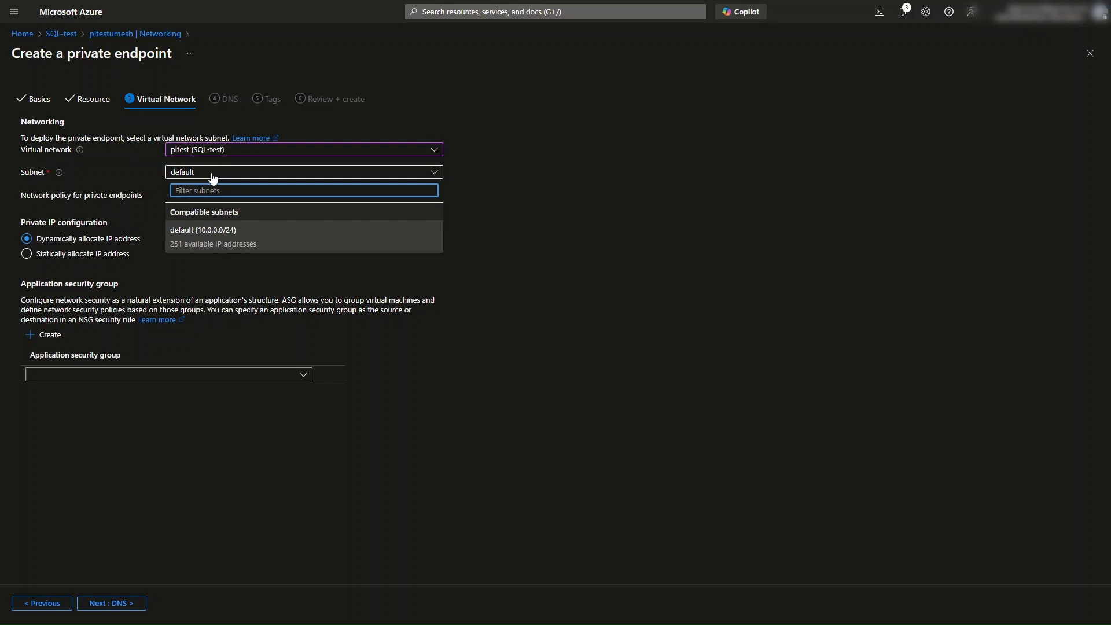
pyautogui.click(236, 177)
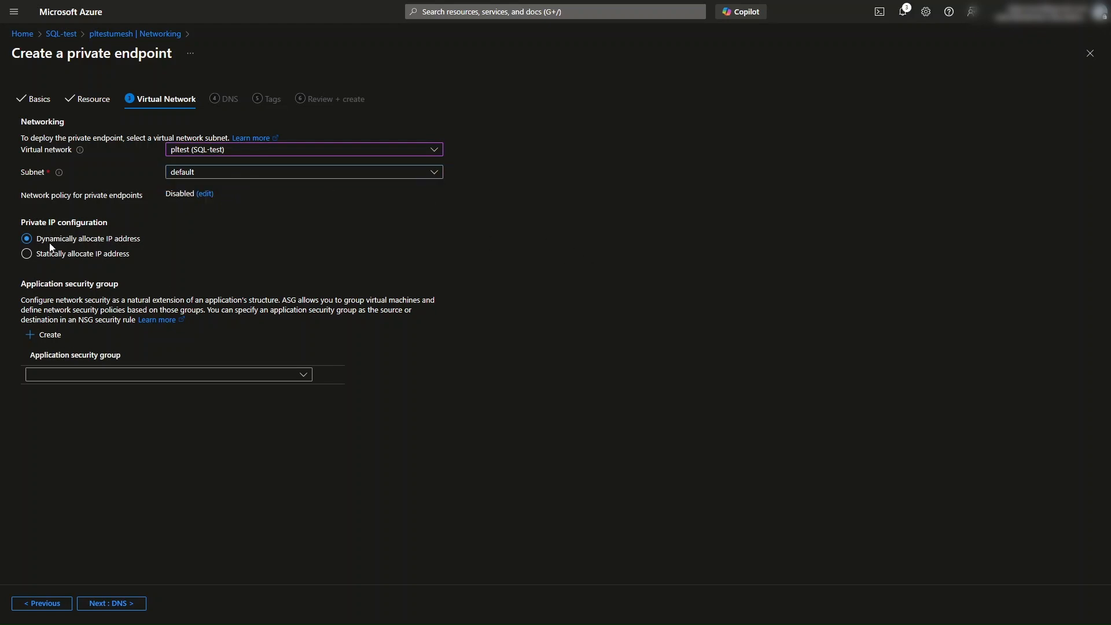
pyautogui.moveTo(28, 223); pyautogui.dragTo(112, 230)
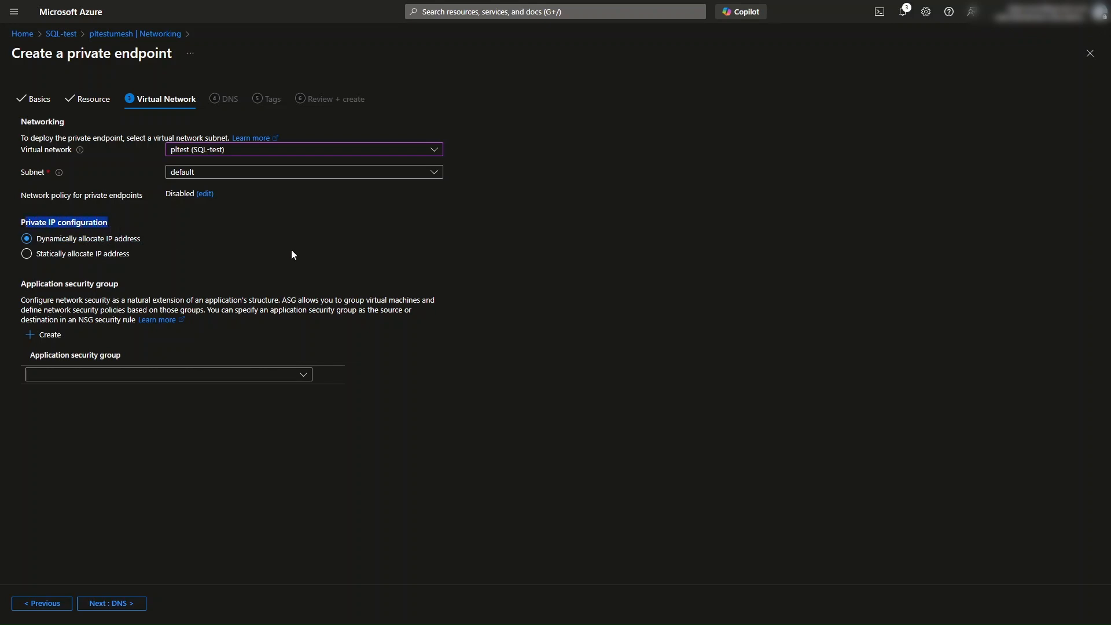
pyautogui.click(550, 294)
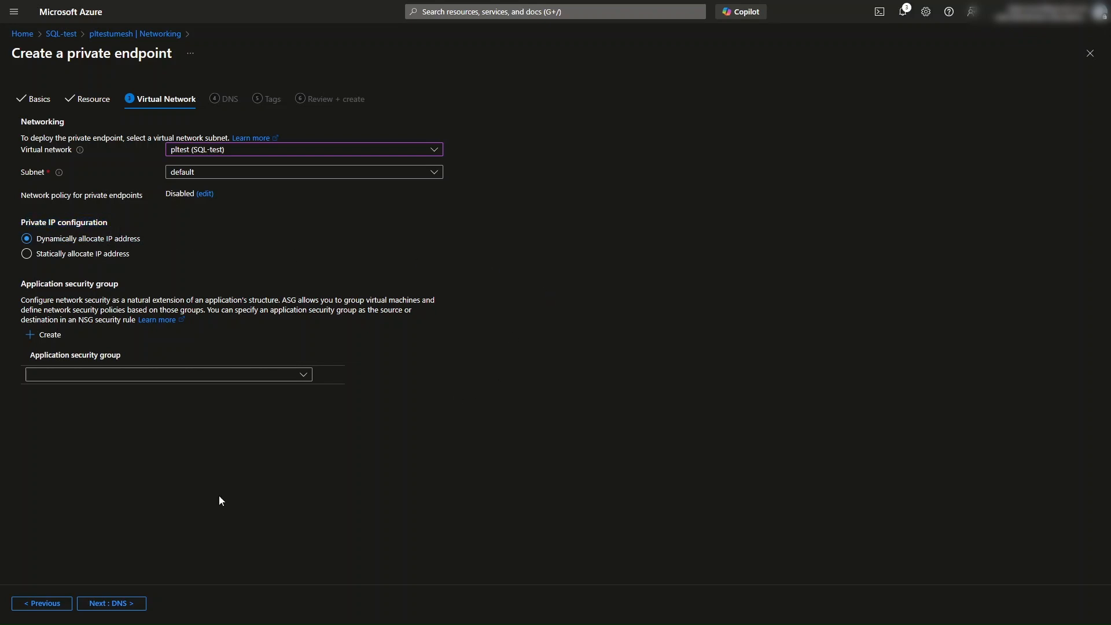
pyautogui.click(108, 603)
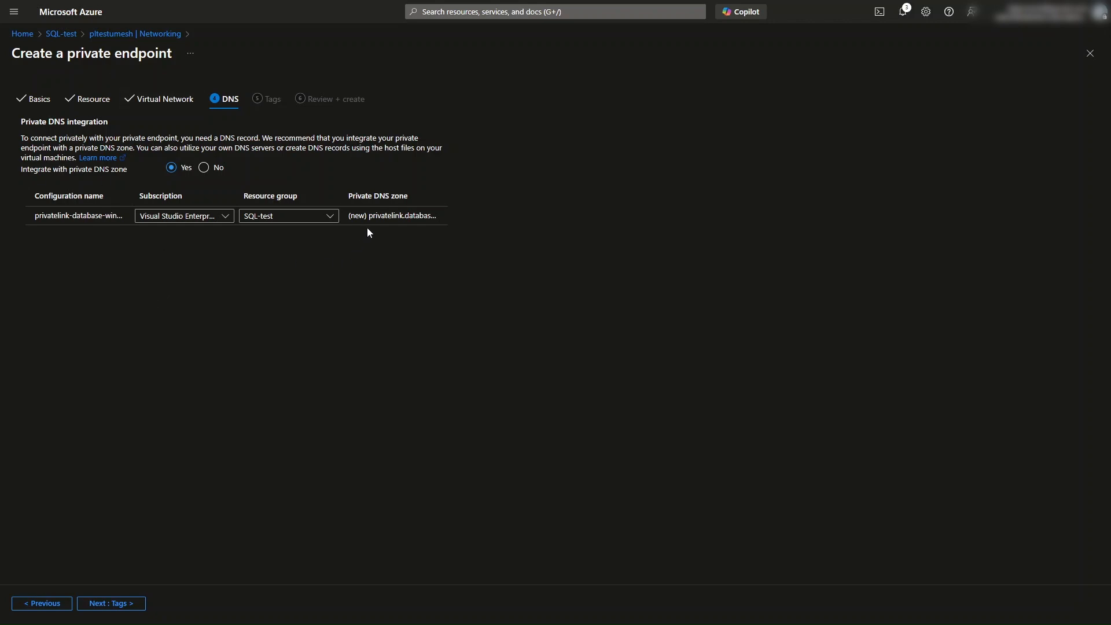
# Step: Keep private DNS zone integration in SQL-test, skip tags, and create the private endpoint
pyautogui.moveTo(349, 198); pyautogui.dragTo(411, 198)
pyautogui.click(333, 283)
pyautogui.click(123, 610)
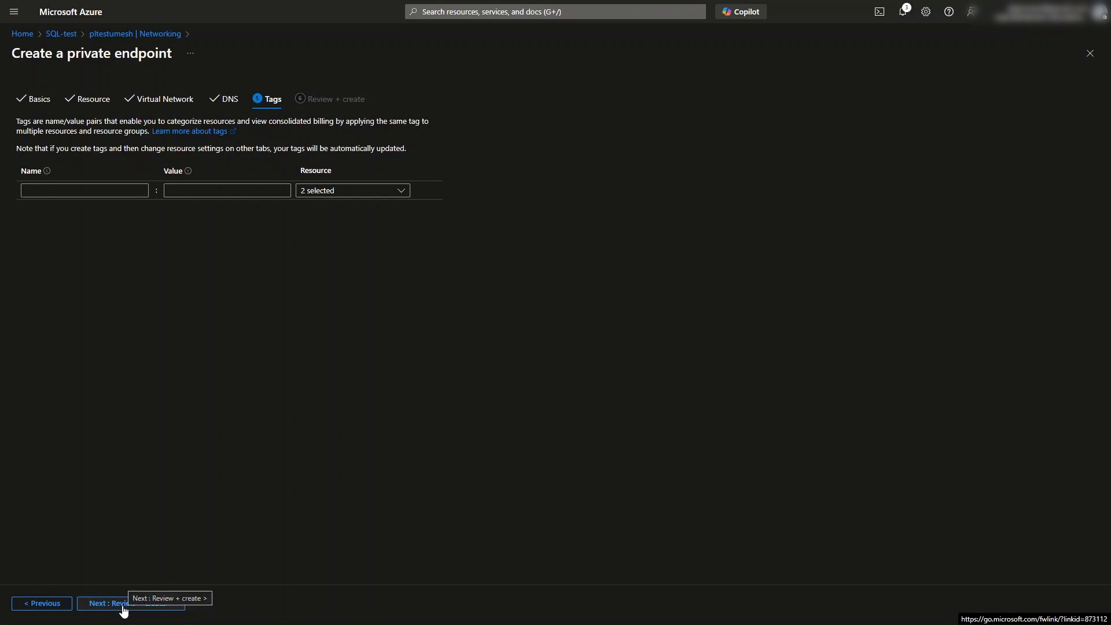
pyautogui.click(123, 606)
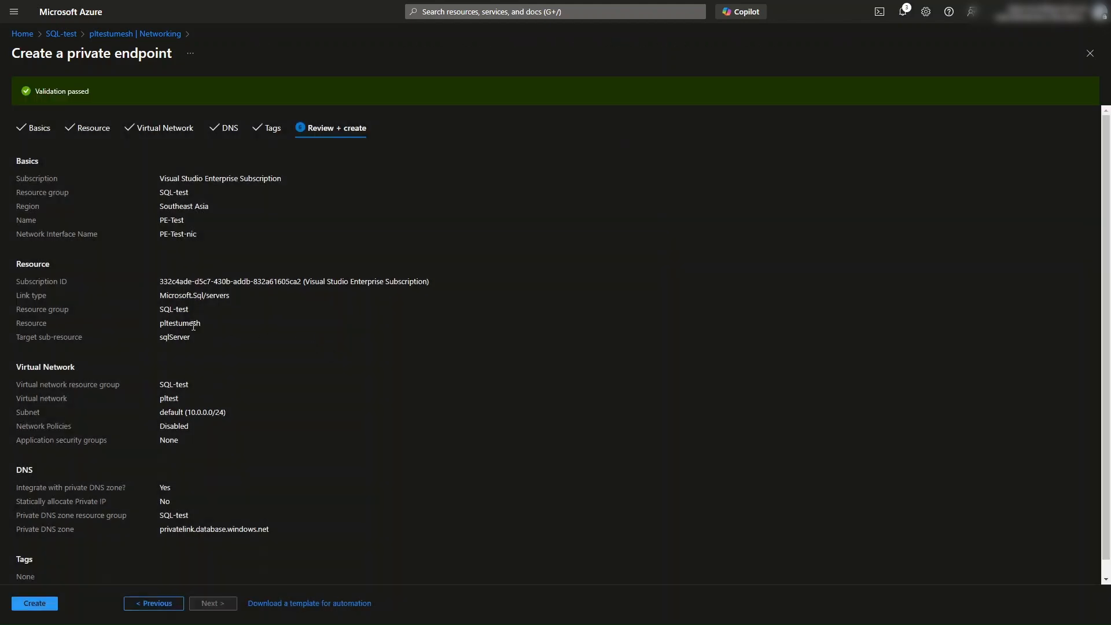
pyautogui.click(34, 604)
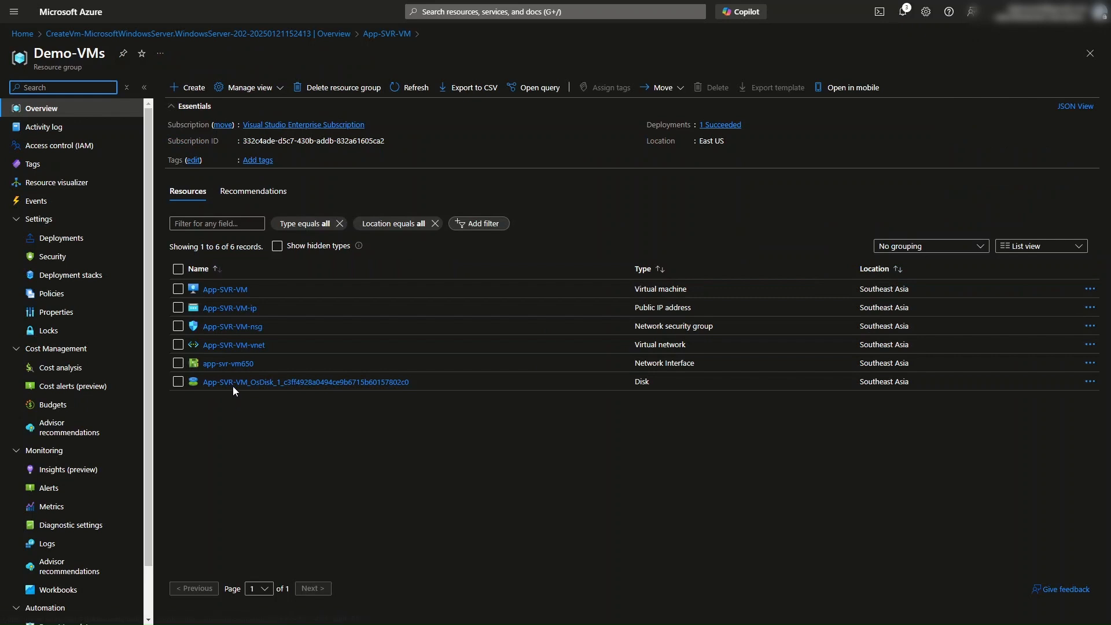
# Step: Open App-SVR-VM-vnet in the Demo-VMs resource group and check its peerings
pyautogui.click(240, 345)
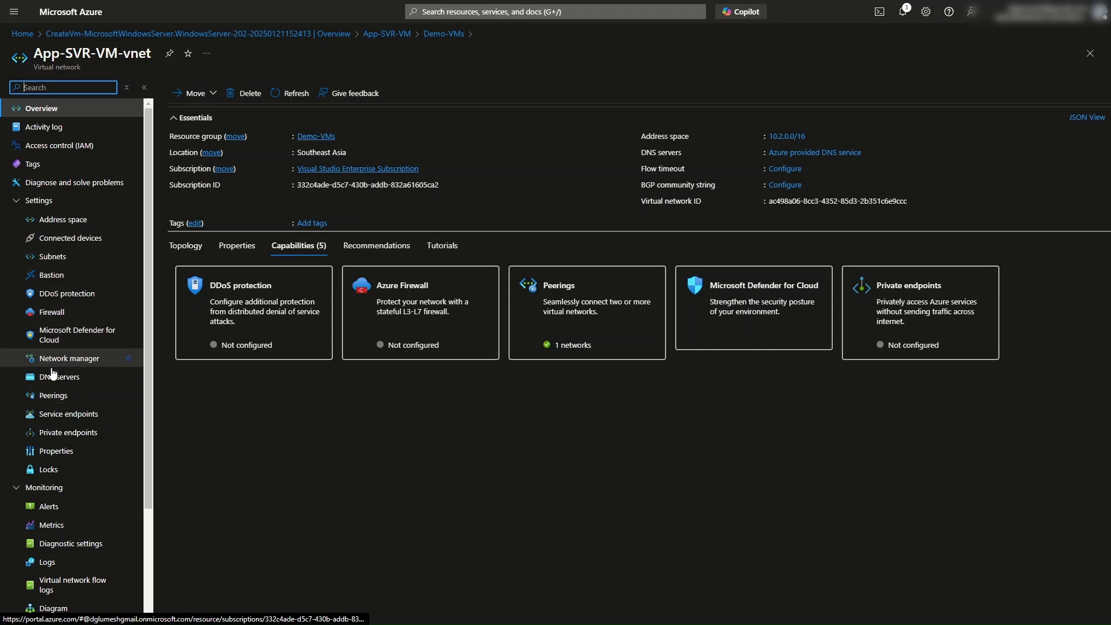
pyautogui.click(53, 395)
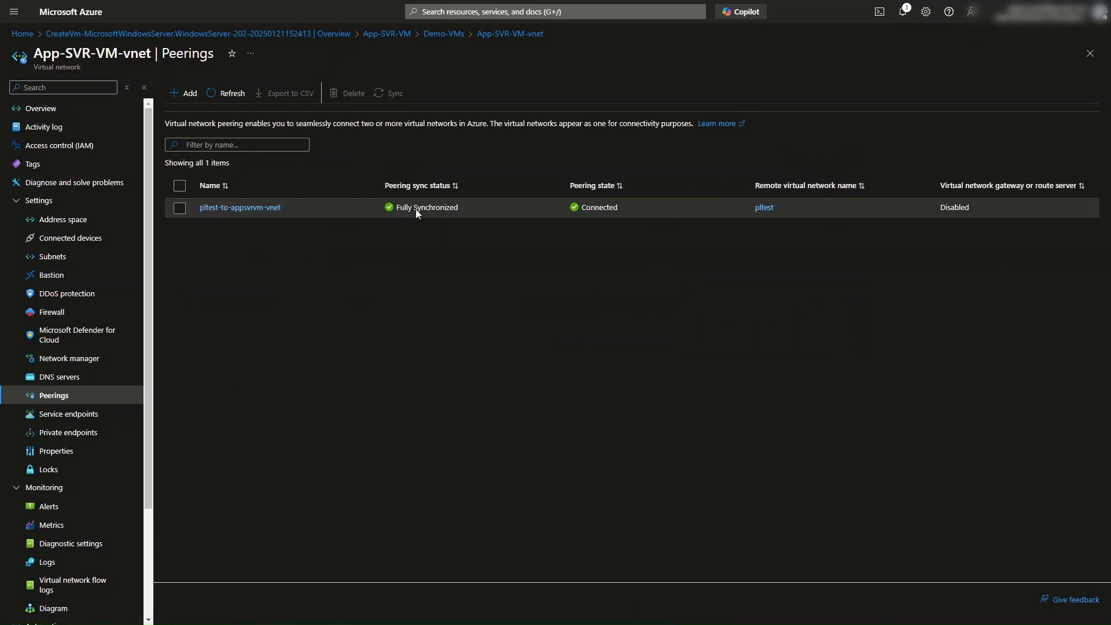
pyautogui.click(538, 214)
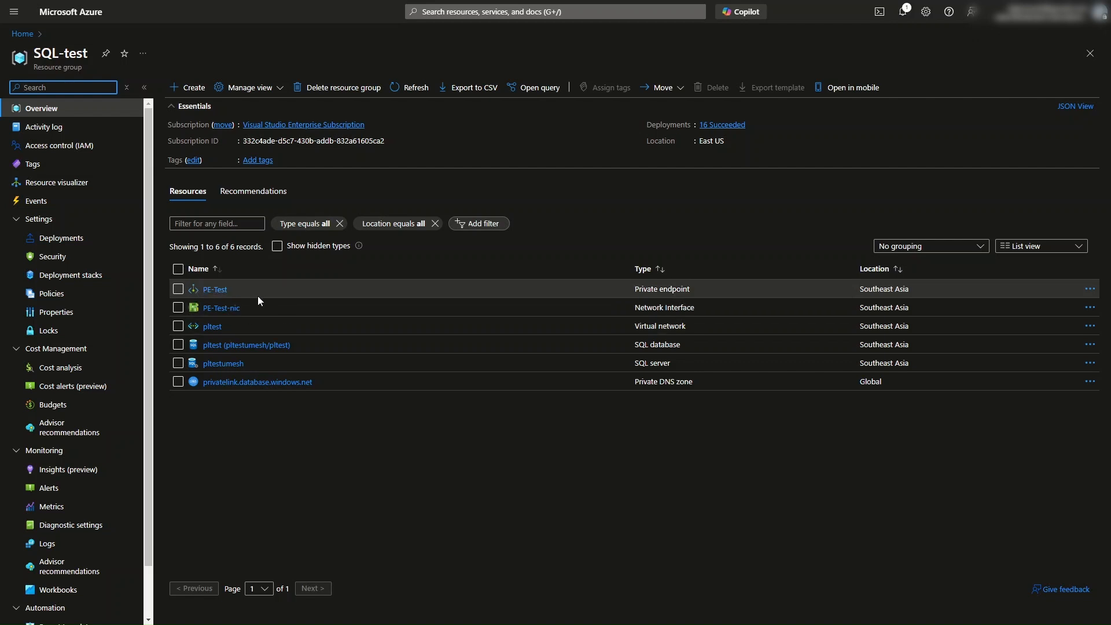
# Step: Review the new private endpoint, network interface and private DNS zone in the SQL-test resource group
pyautogui.moveTo(238, 289); pyautogui.dragTo(199, 292)
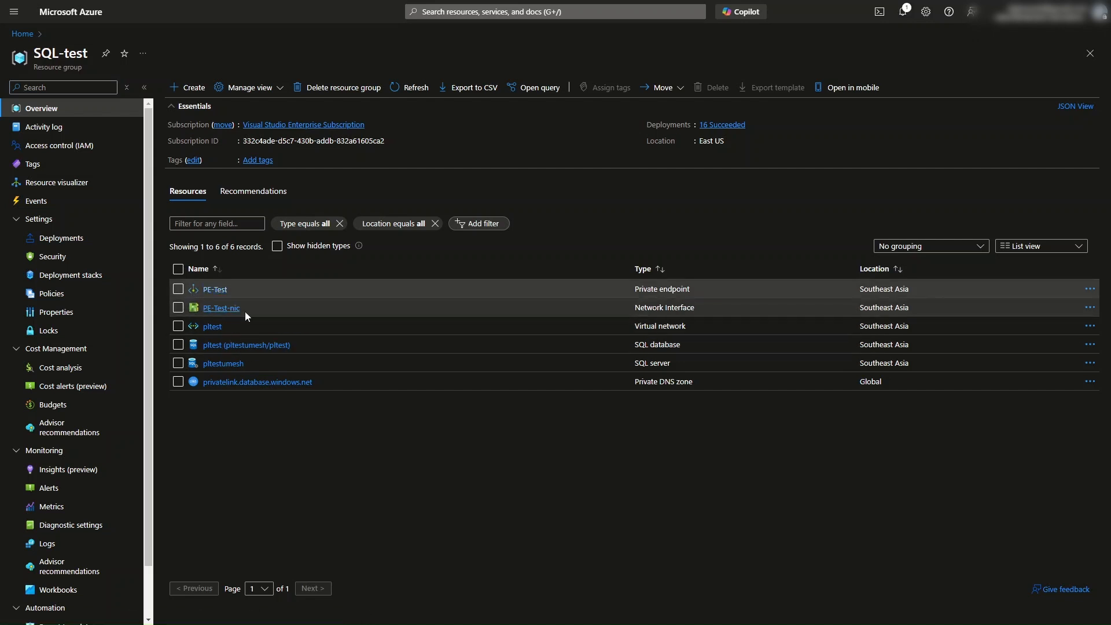
pyautogui.moveTo(241, 308); pyautogui.dragTo(210, 308)
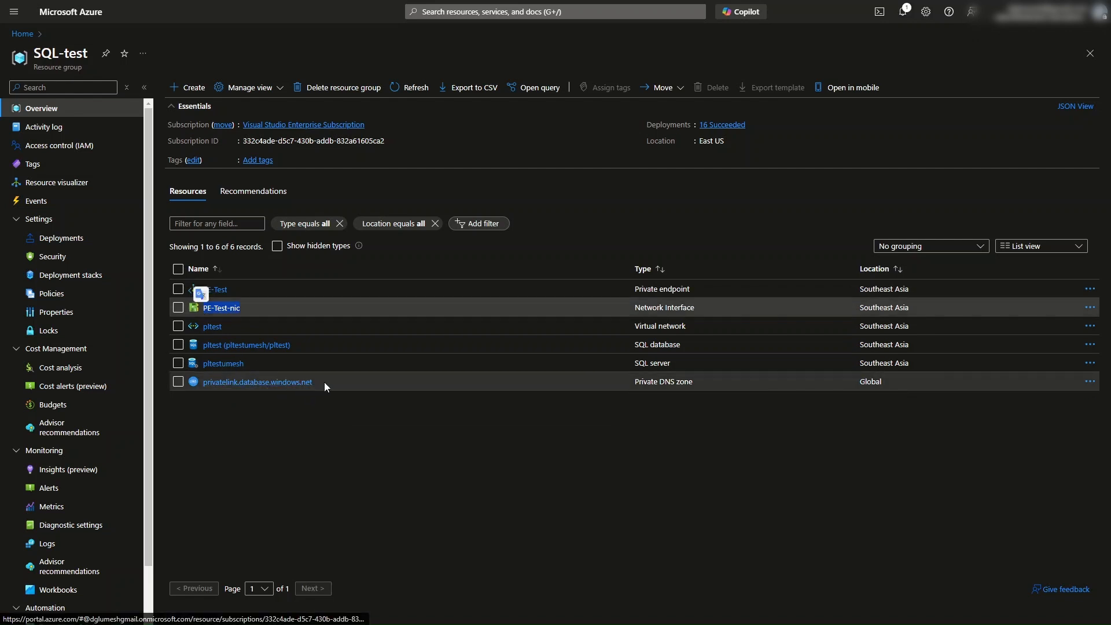
pyautogui.moveTo(322, 383); pyautogui.dragTo(199, 386)
pyautogui.click(260, 426)
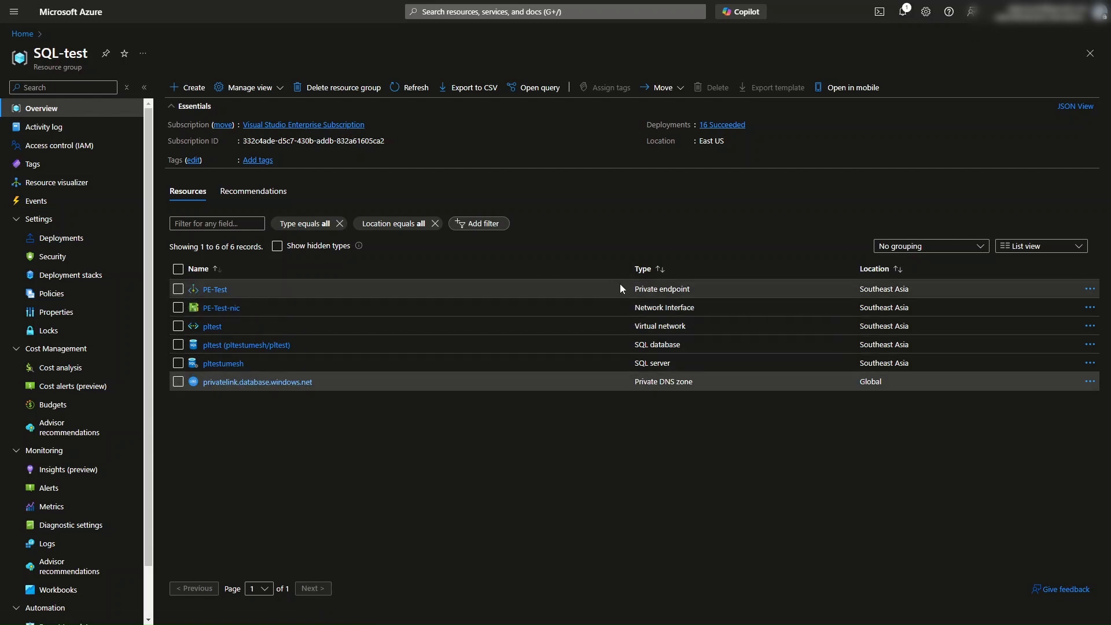
pyautogui.moveTo(620, 283); pyautogui.dragTo(690, 294)
pyautogui.click(410, 460)
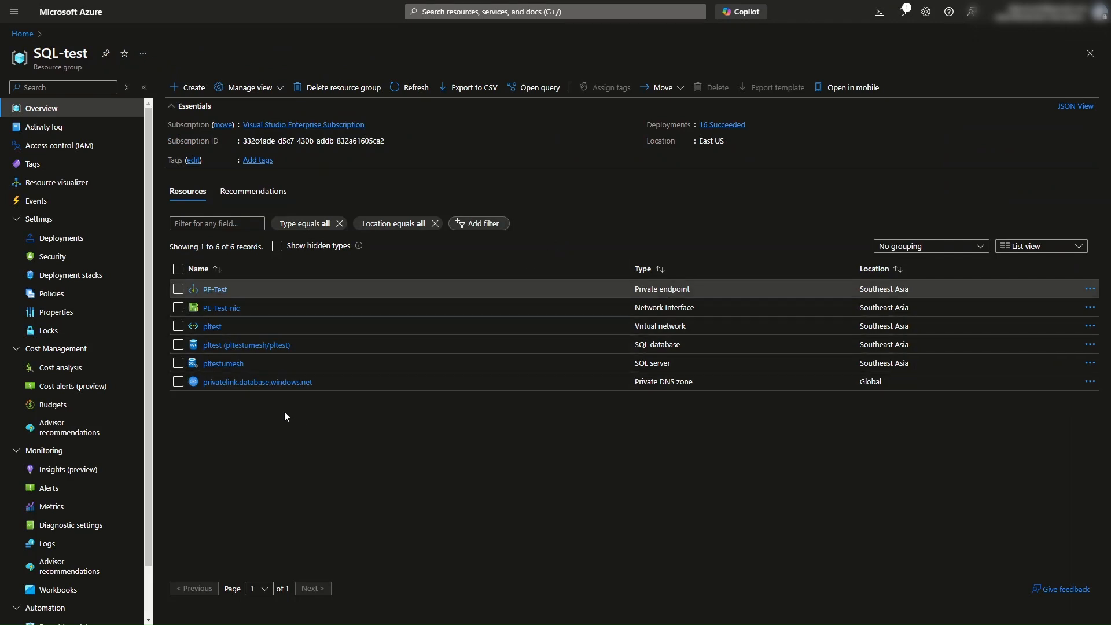
# Step: Open the privatelink.database.windows.net zone's virtual network links and inspect the pltest link
pyautogui.click(230, 384)
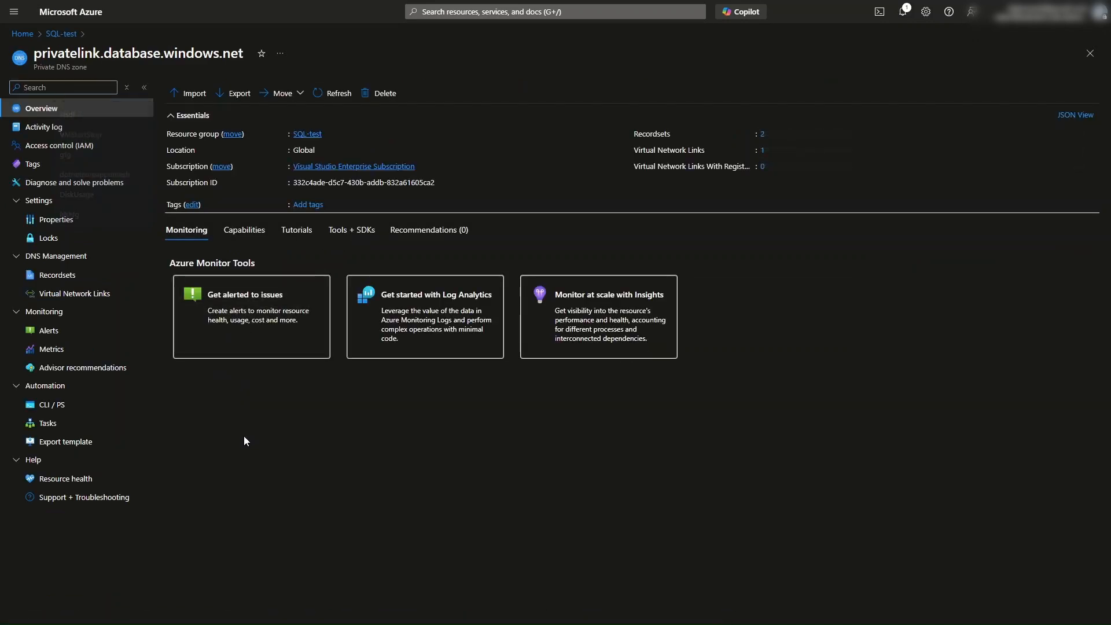
pyautogui.click(80, 295)
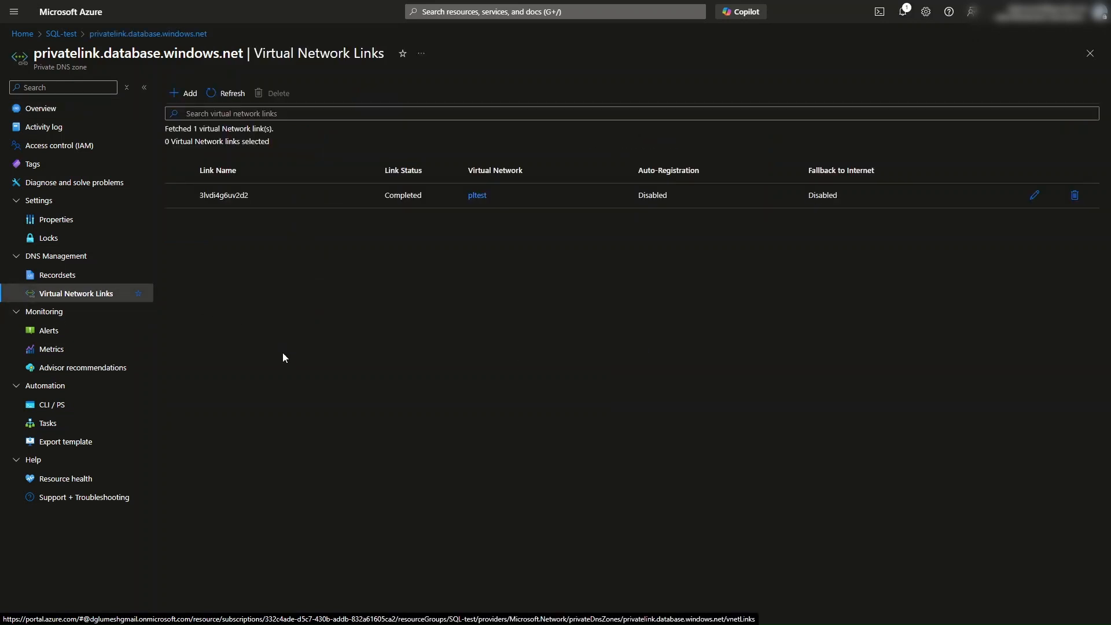
pyautogui.click(467, 196)
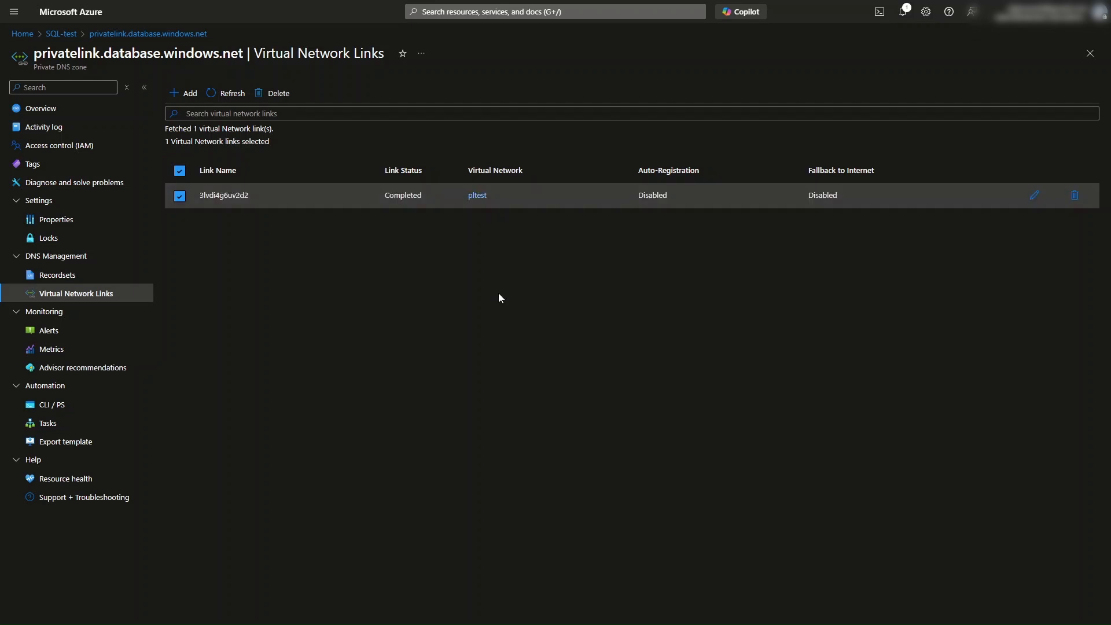
pyautogui.click(180, 196)
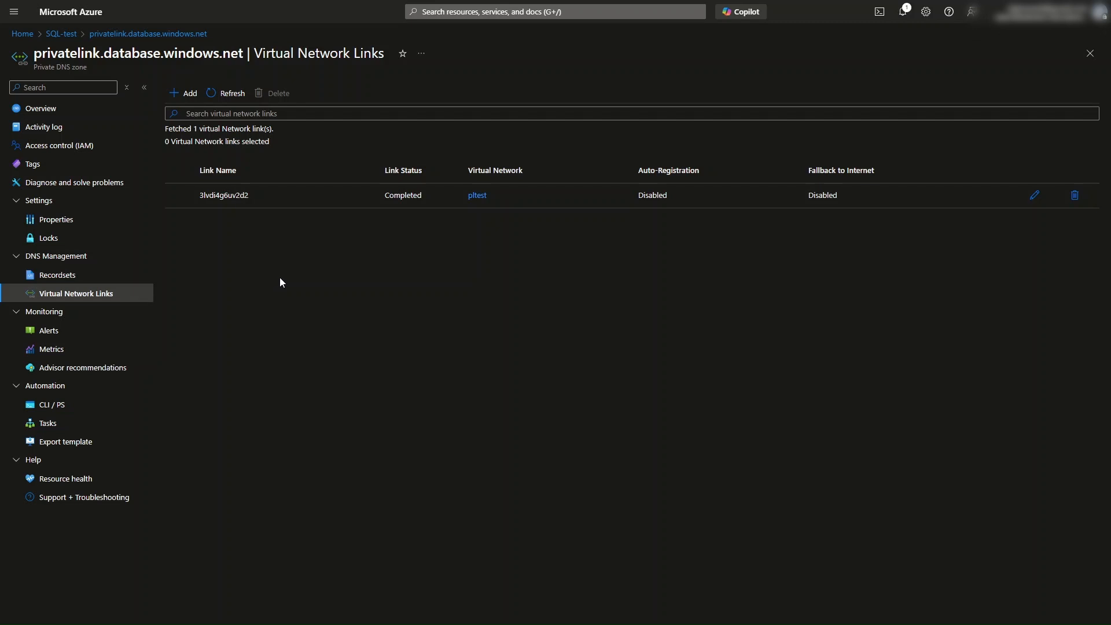
# Step: Add a new virtual network link to the zone and name it App-SVR-VNet-Link
pyautogui.click(187, 94)
pyautogui.click(54, 104)
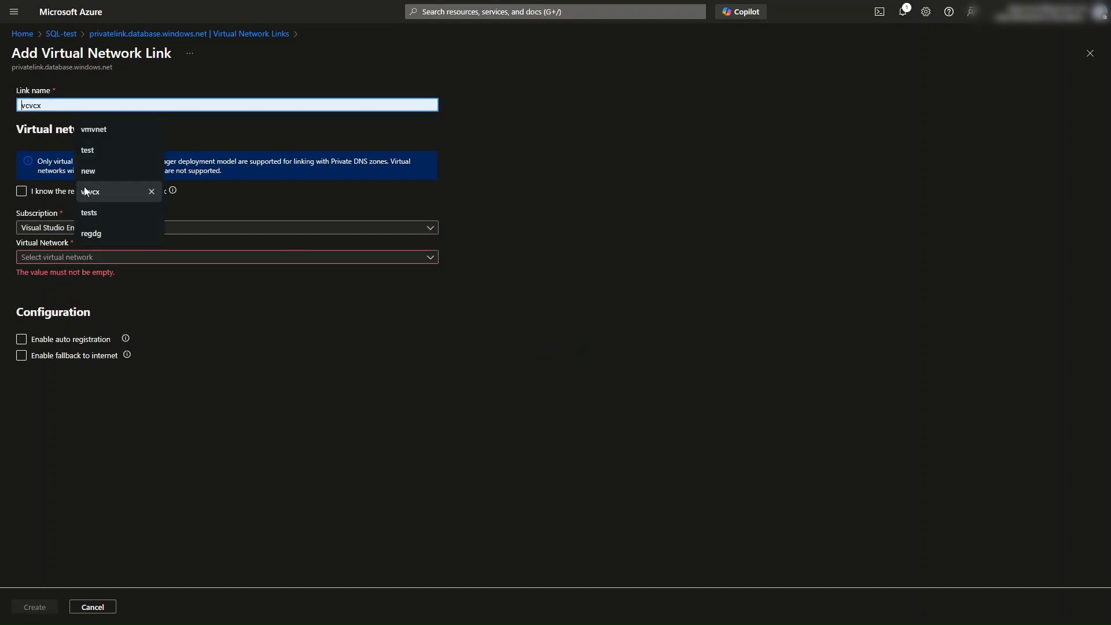
pyautogui.click(227, 329)
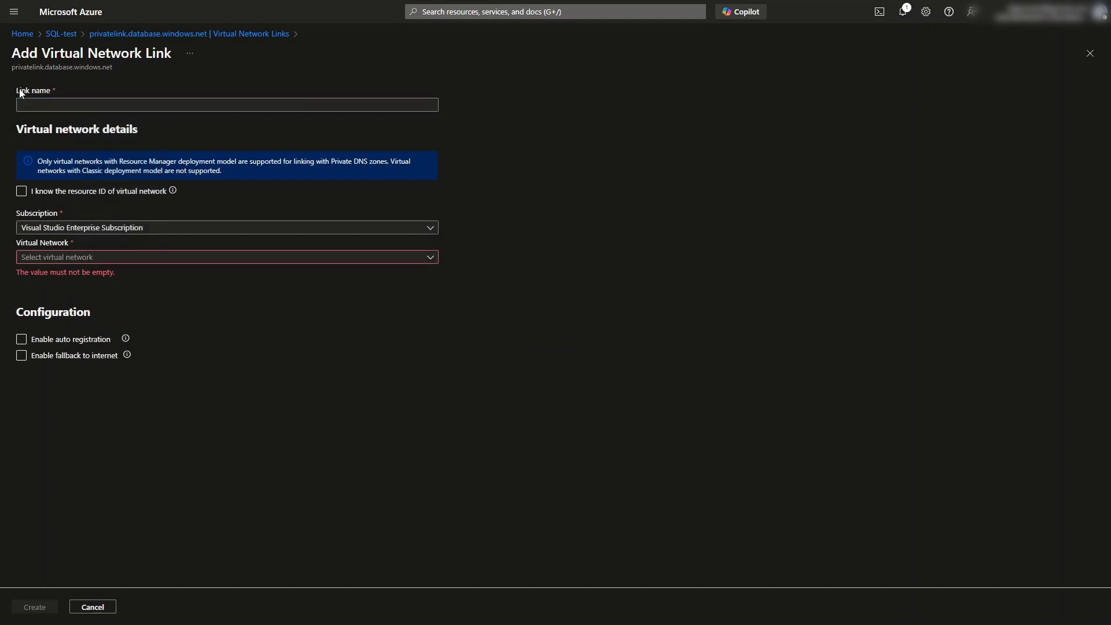
pyautogui.click(45, 104)
pyautogui.write('APP')
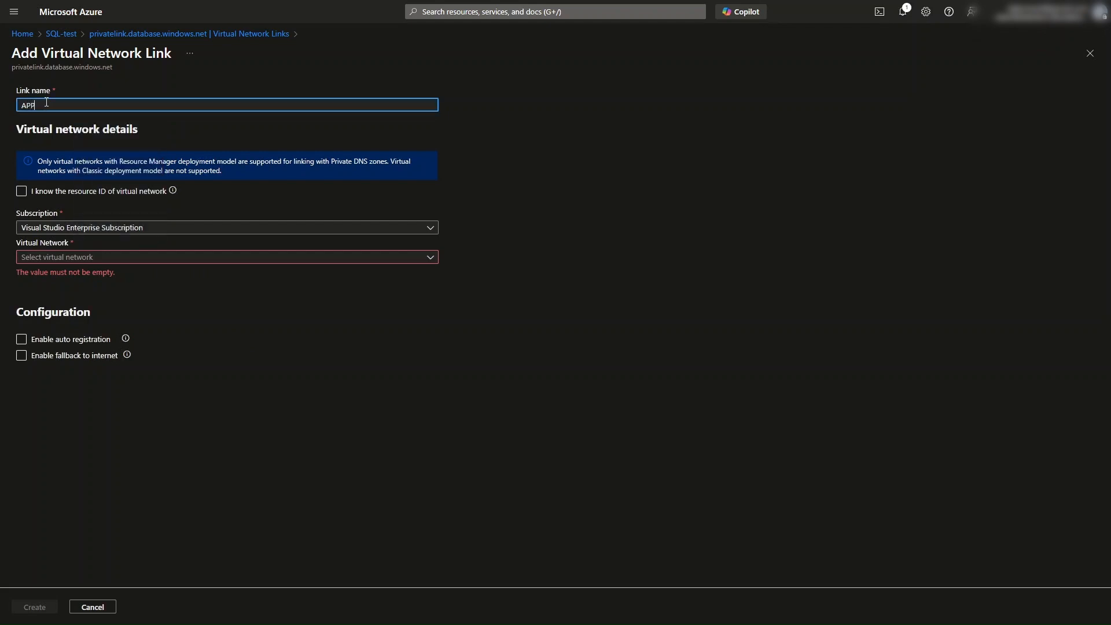
pyautogui.press('BackSpace')
pyautogui.press('BackSpace')
pyautogui.write('p')
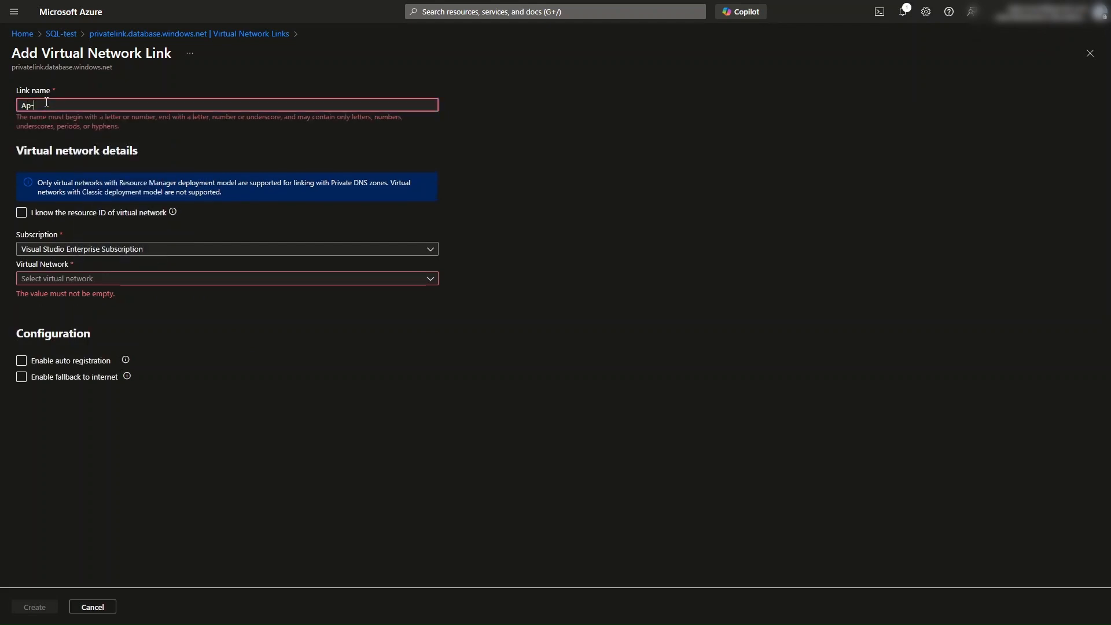
pyautogui.write('p-Sv')
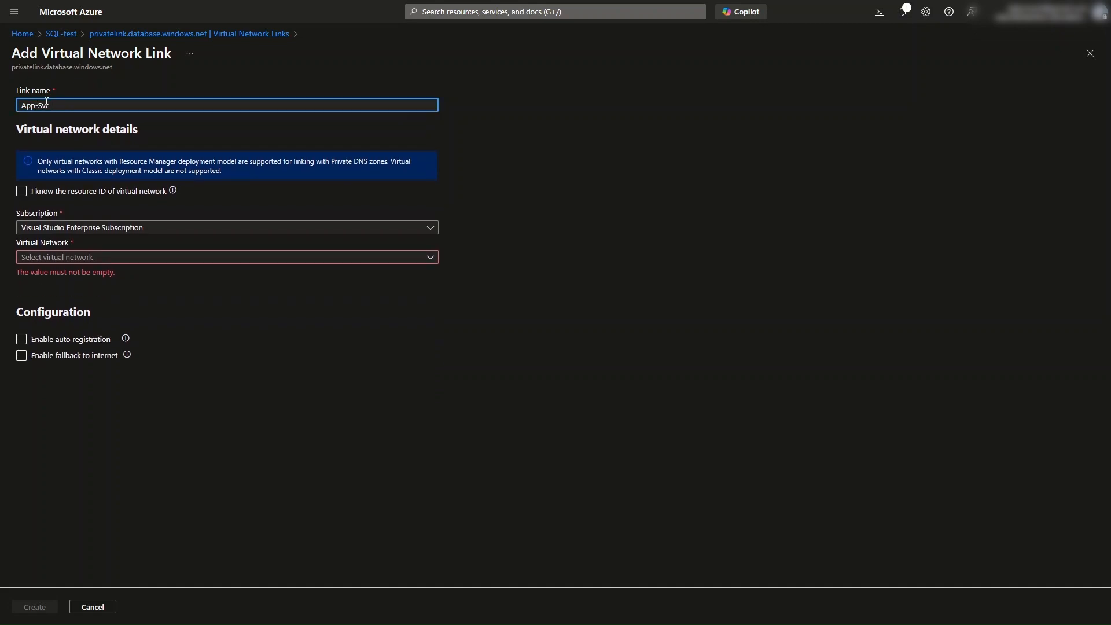
pyautogui.write('R-')
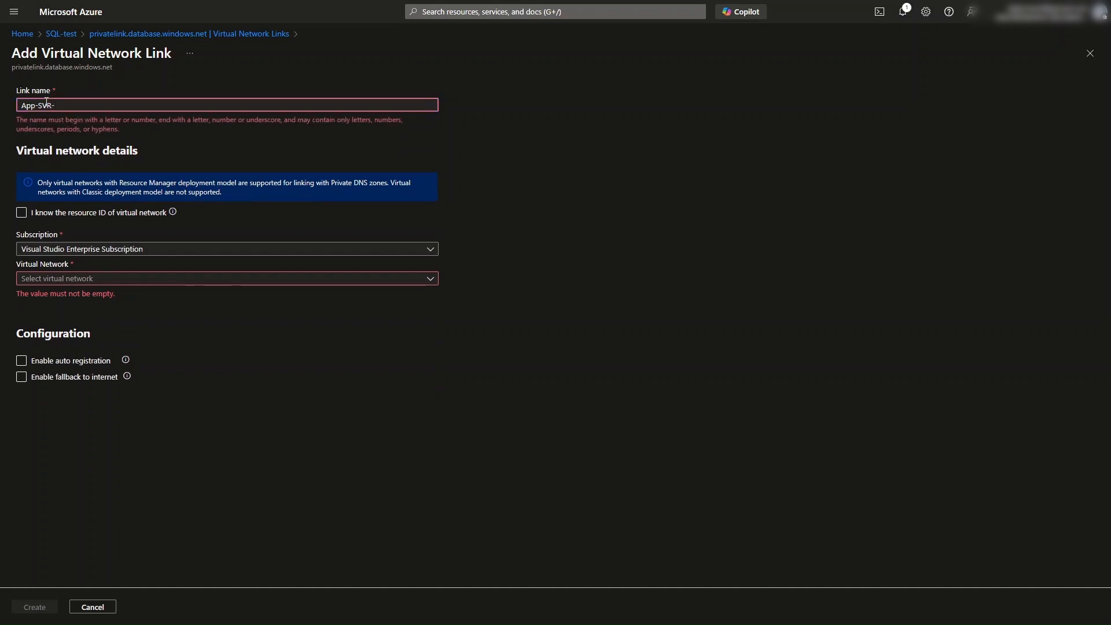
pyautogui.write('VNet-L')
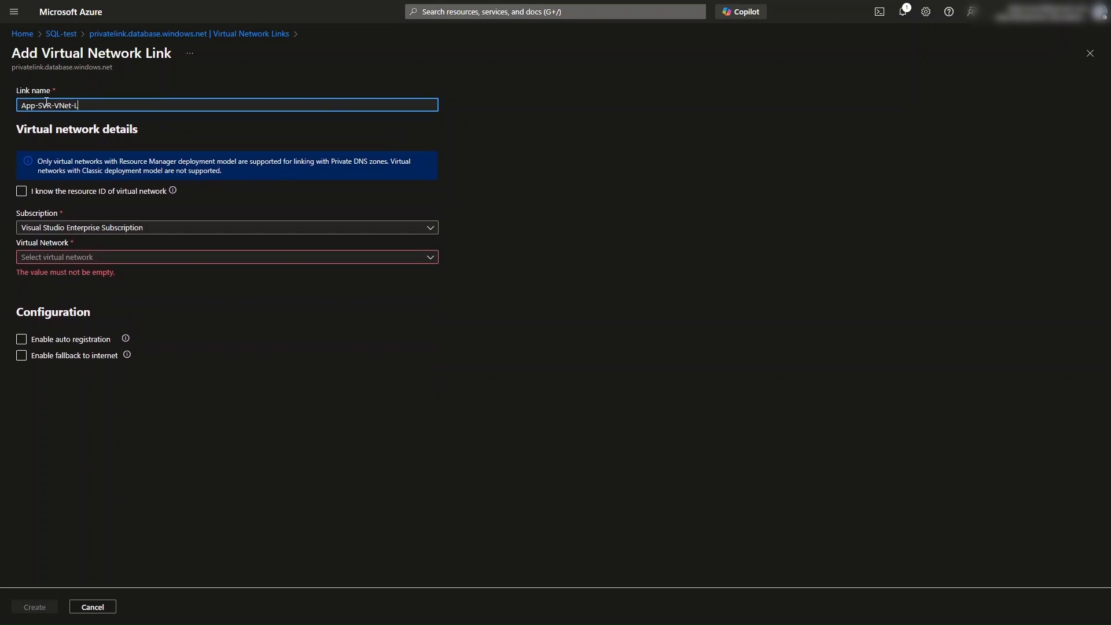
pyautogui.write('ink')
# Step: Link it to App-SVR-VM-vnet (Demo-VMs), enable auto registration, and create the link
pyautogui.click(486, 262)
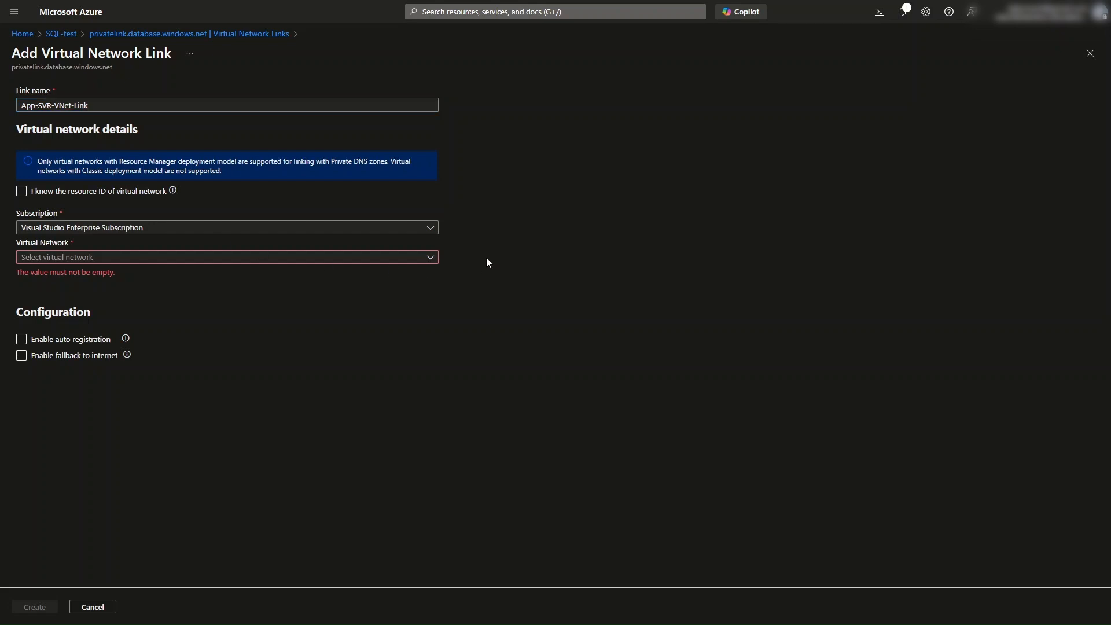
pyautogui.click(74, 262)
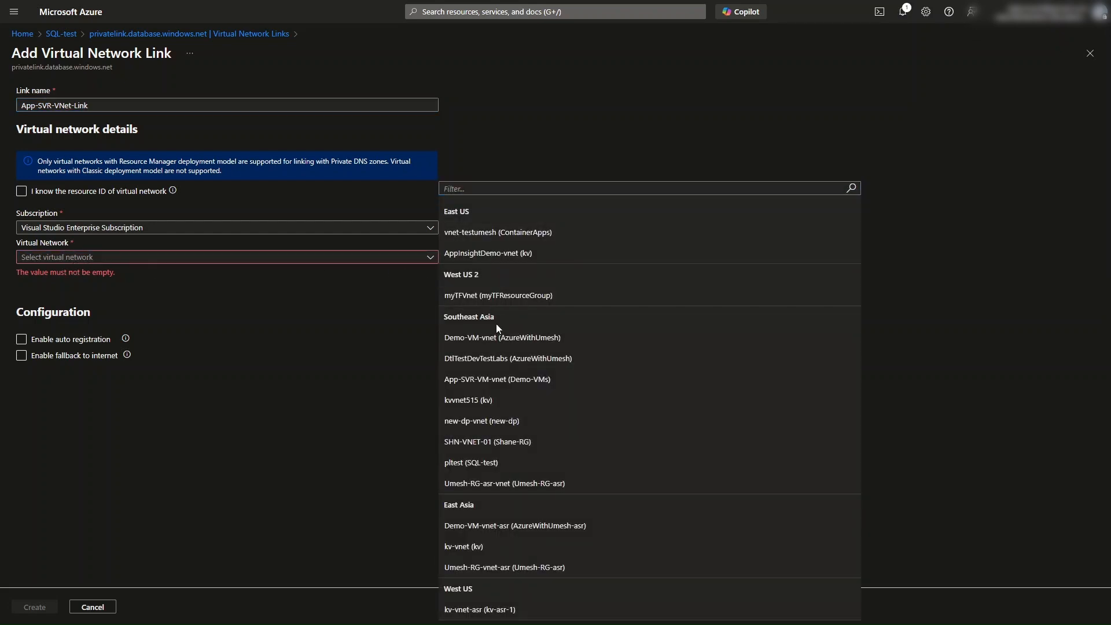
pyautogui.click(493, 381)
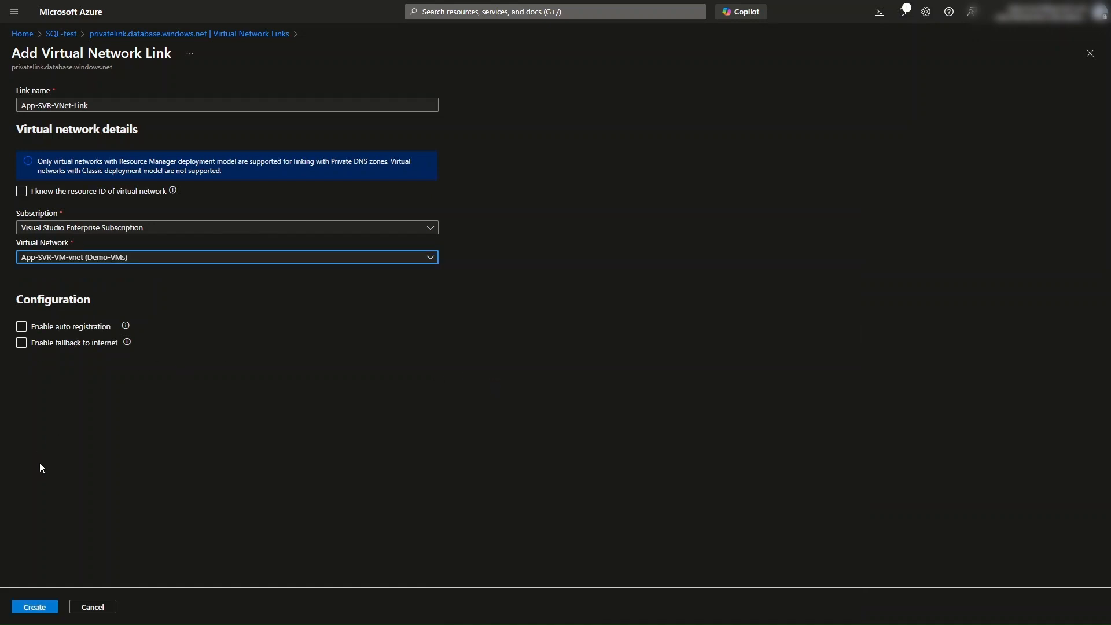
pyautogui.click(21, 326)
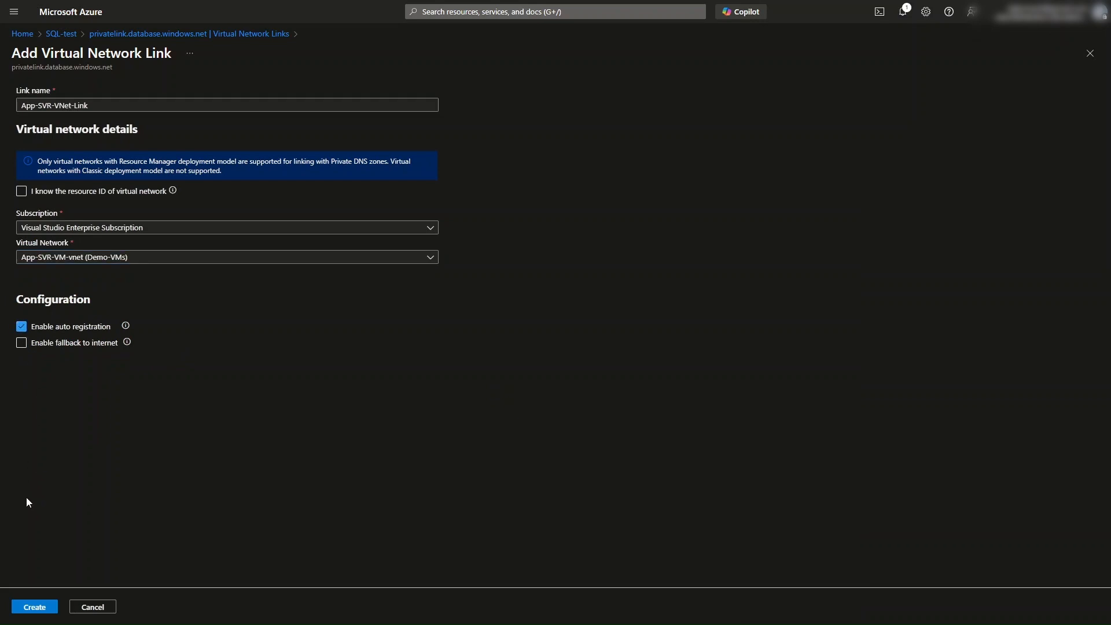
pyautogui.click(35, 607)
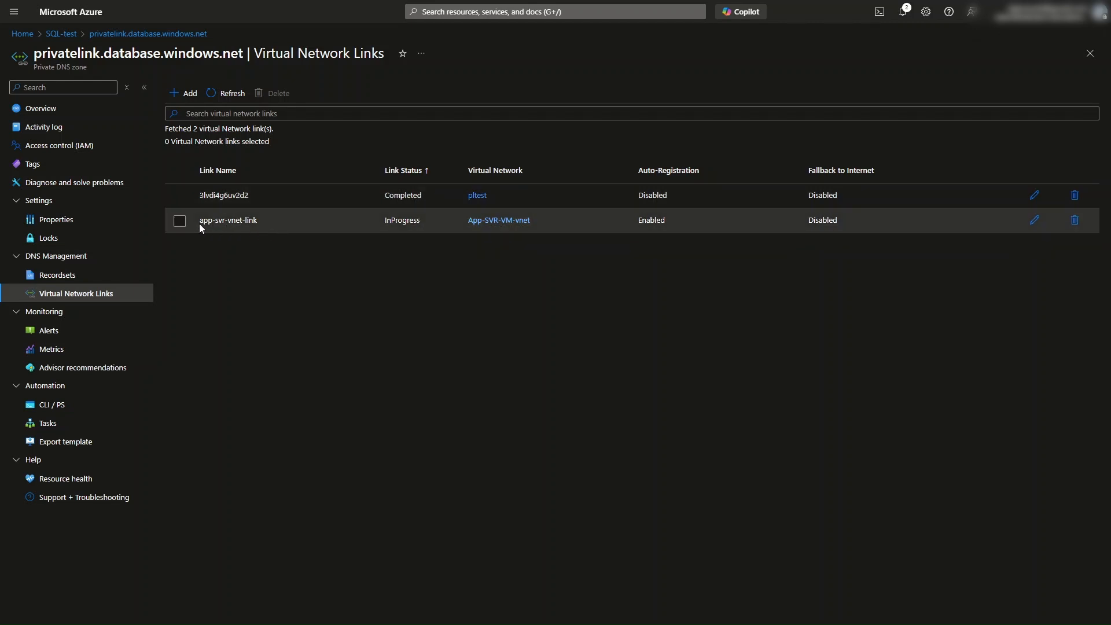
# Step: Refresh the virtual network links list and check the status of the app-svr-vnet-link
pyautogui.moveTo(201, 225); pyautogui.dragTo(264, 227)
pyautogui.click(315, 273)
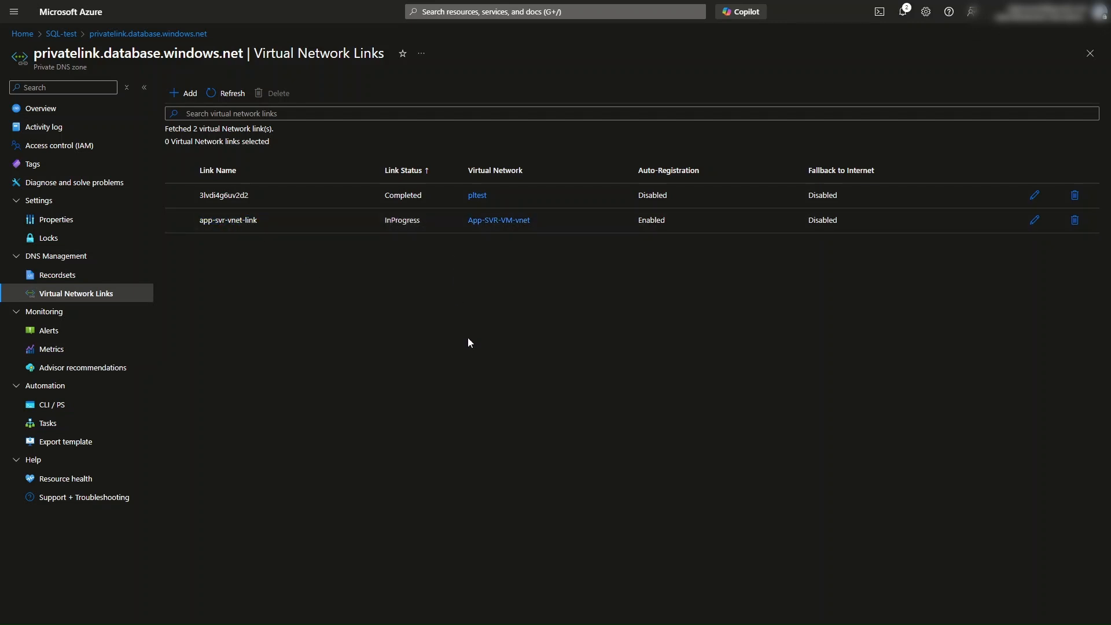
pyautogui.click(228, 96)
pyautogui.moveTo(385, 223); pyautogui.dragTo(420, 224)
pyautogui.click(229, 96)
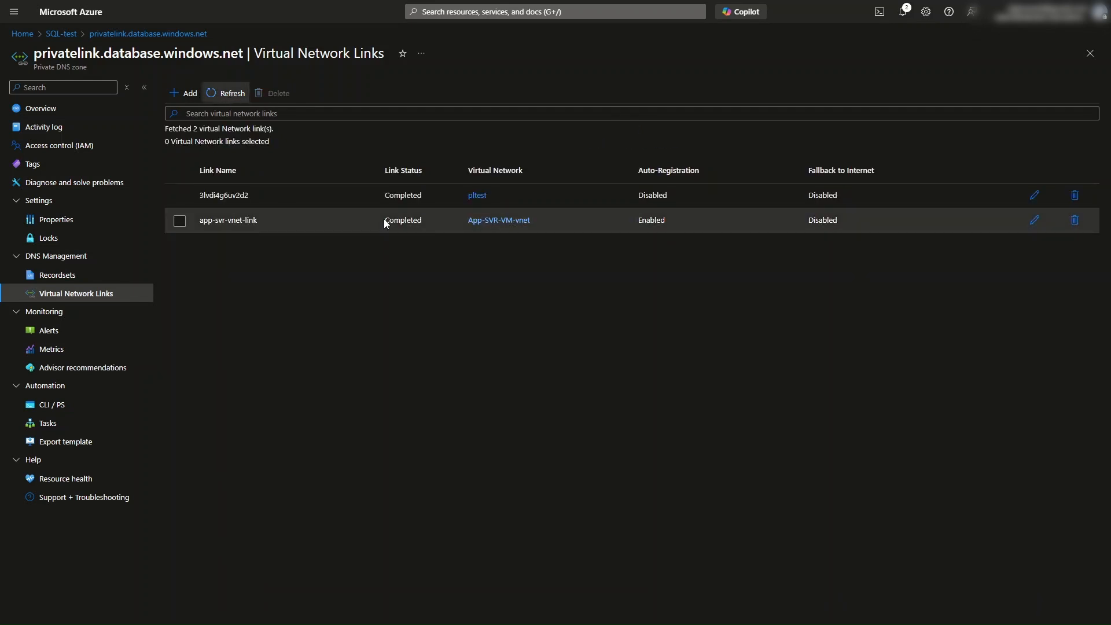
pyautogui.moveTo(385, 220); pyautogui.dragTo(422, 220)
pyautogui.click(413, 324)
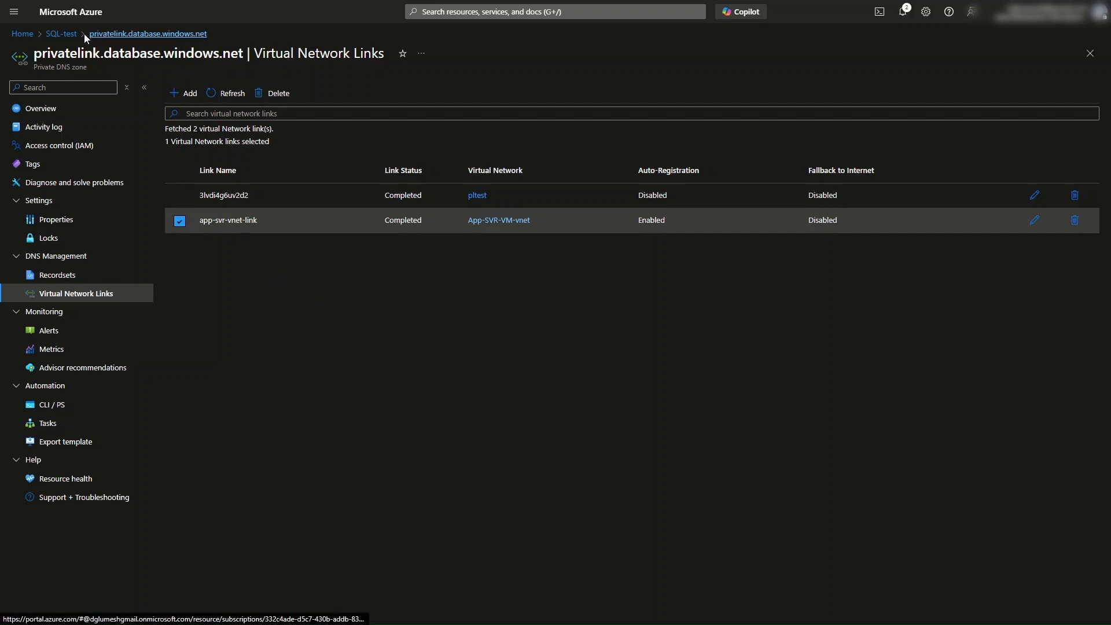
# Step: Open the PE-Test private endpoint's DNS configuration and inspect its FQDN and IP address
pyautogui.click(62, 34)
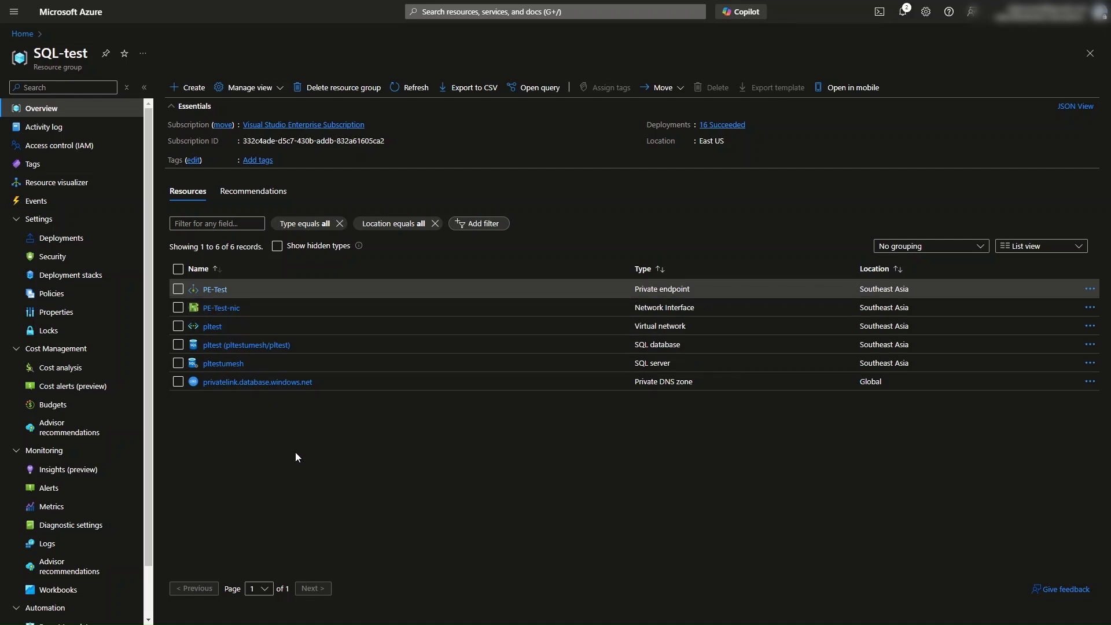
pyautogui.click(225, 290)
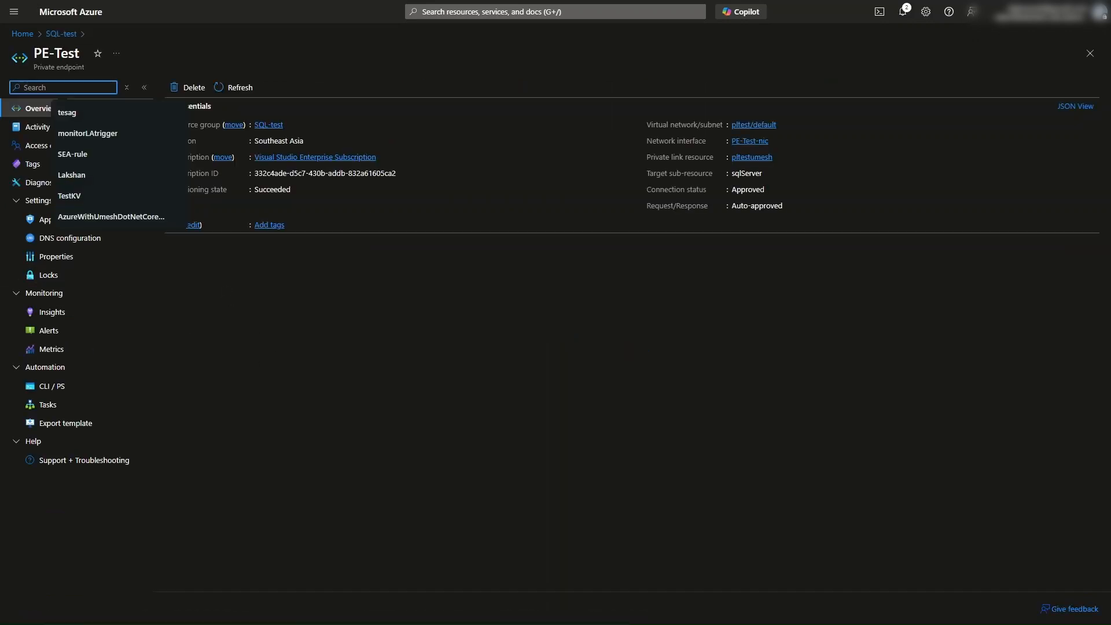
pyautogui.click(72, 241)
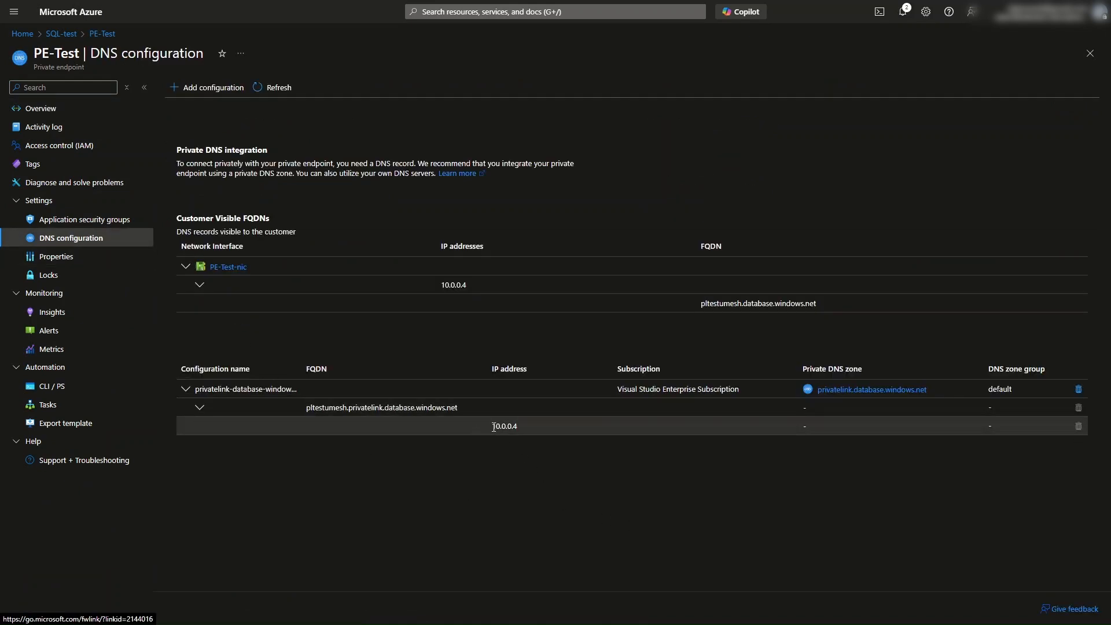
pyautogui.moveTo(494, 427); pyautogui.dragTo(522, 425)
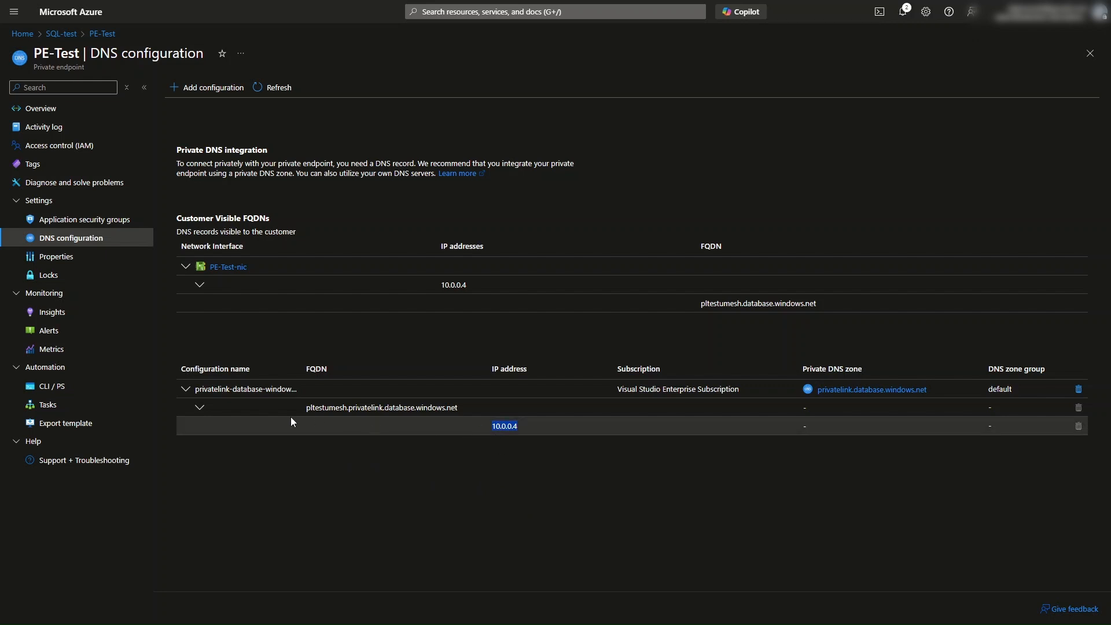
pyautogui.moveTo(309, 408); pyautogui.dragTo(457, 407)
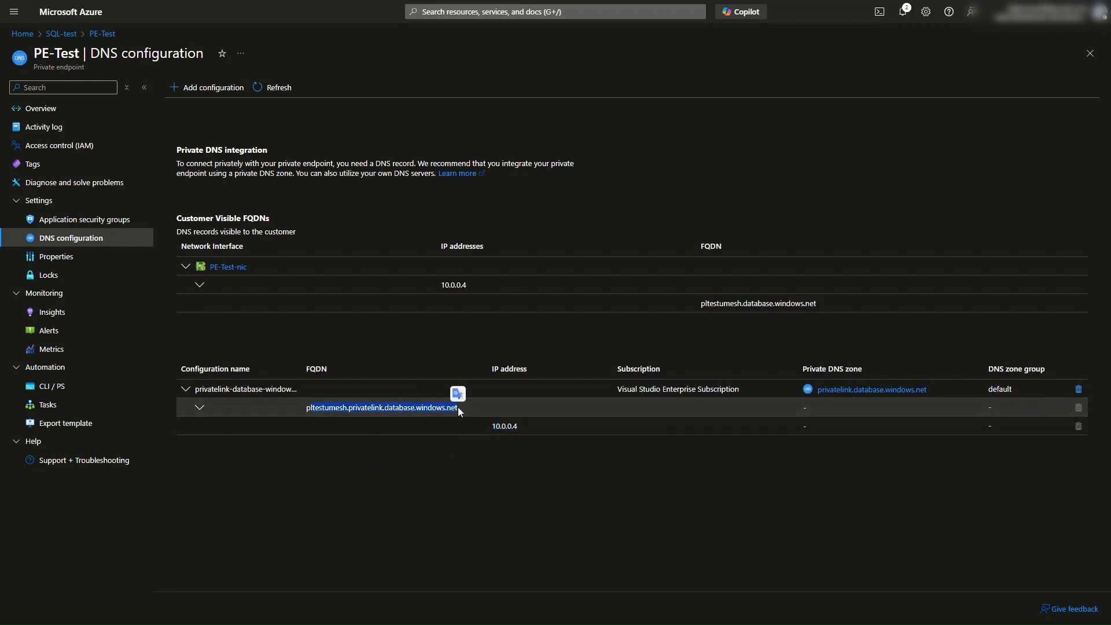
pyautogui.click(538, 533)
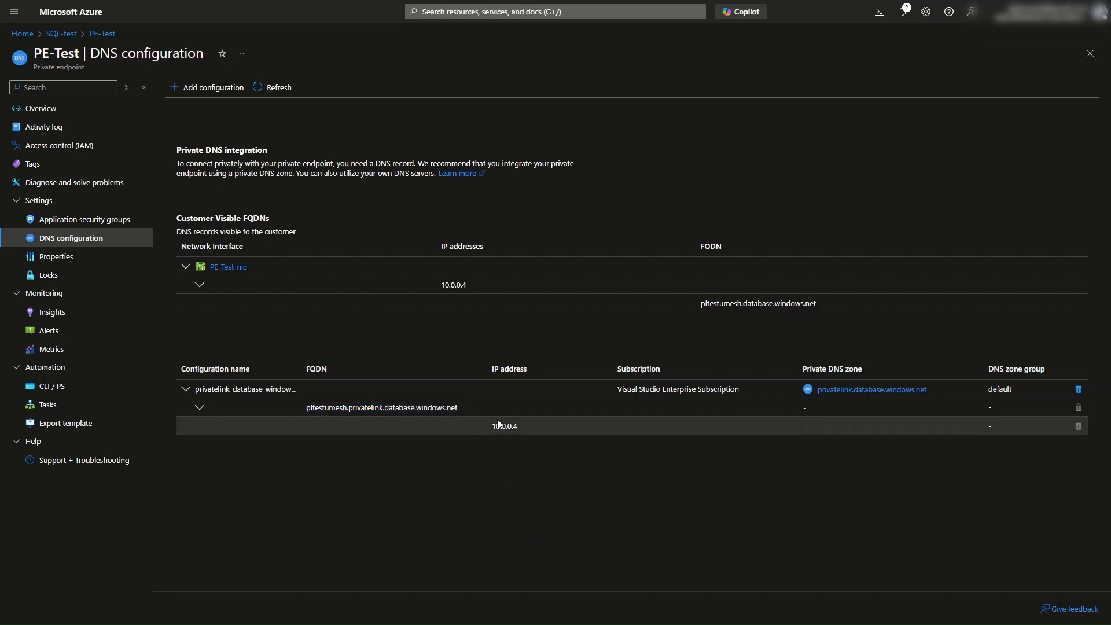
# Step: Open Connection troubleshoot for App-SVR-VM and specify the destination manually as 10.0.0.4
pyautogui.click(529, 496)
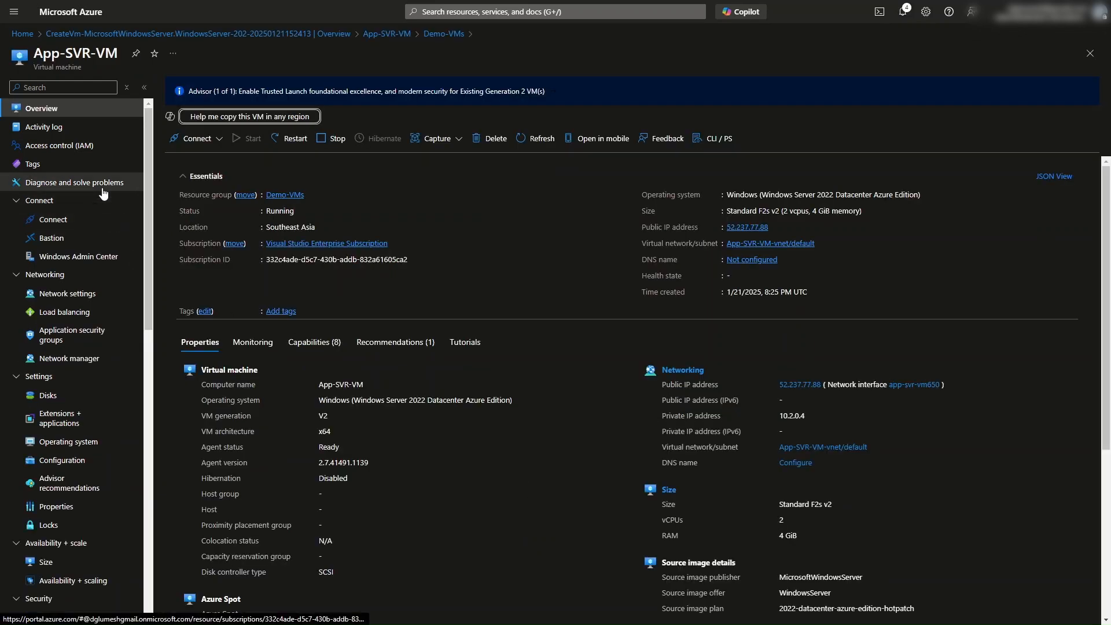
pyautogui.scroll(-10, 99, 339)
pyautogui.scroll(-1, 98, 339)
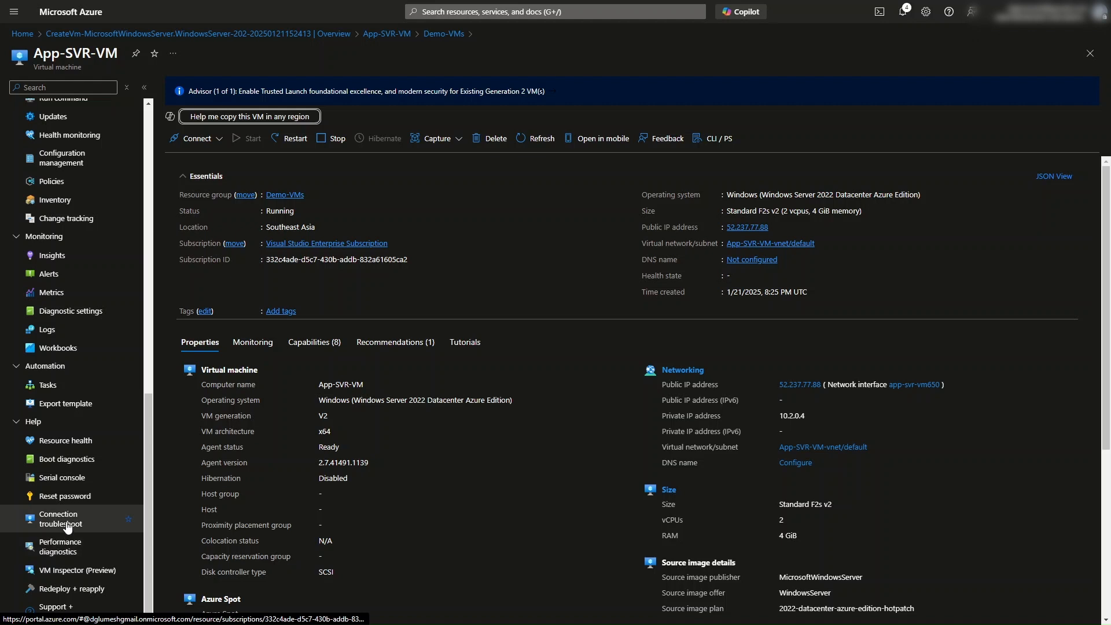
pyautogui.click(68, 523)
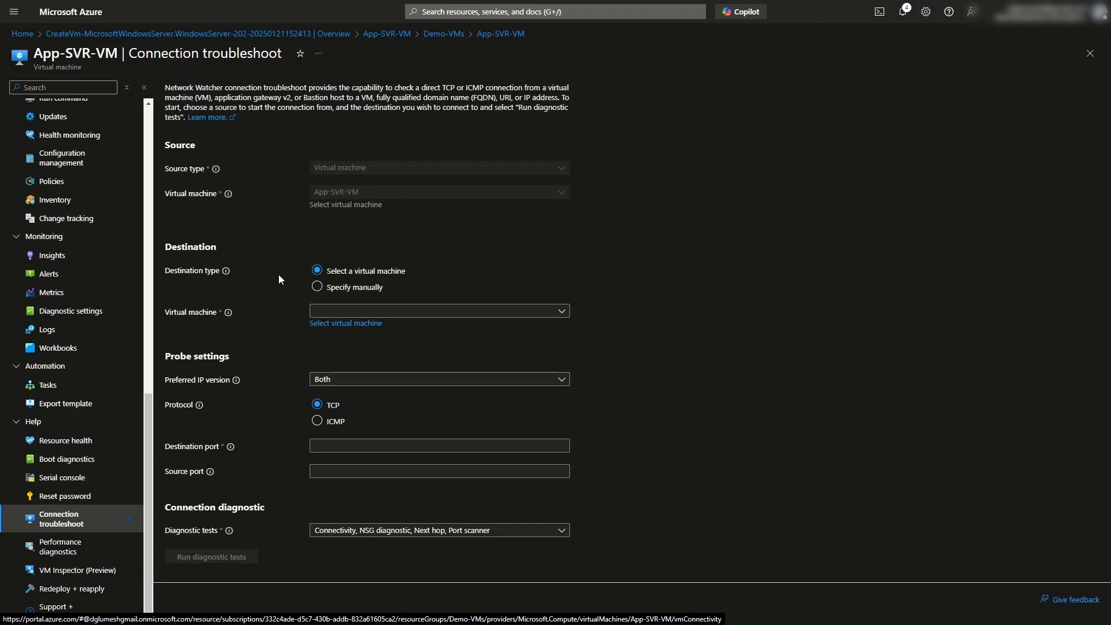
pyautogui.click(317, 287)
pyautogui.click(323, 314)
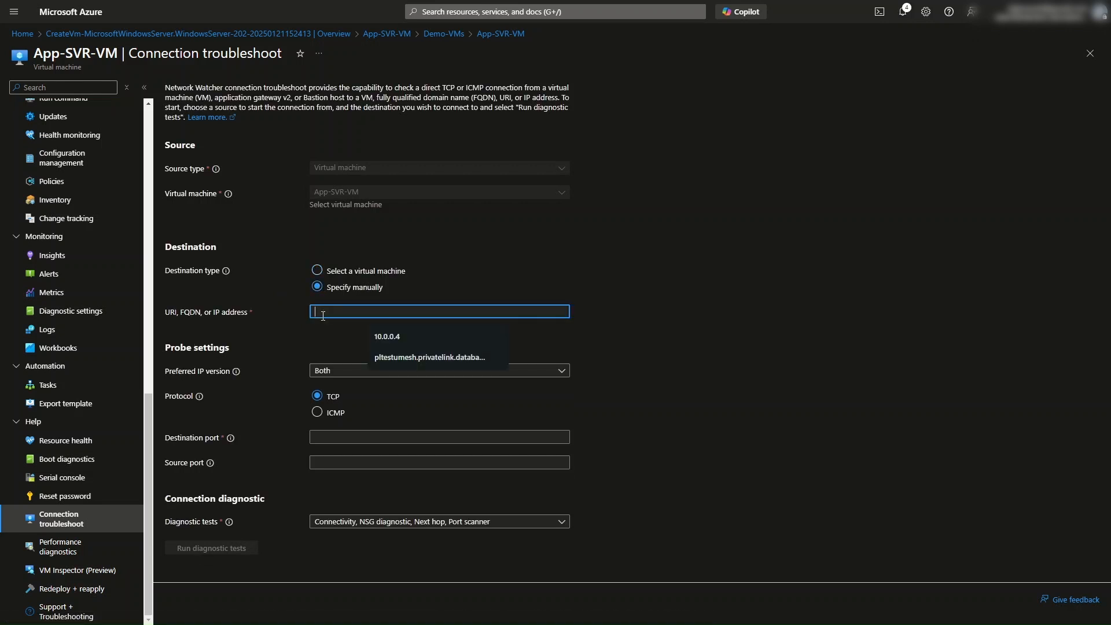
pyautogui.click(386, 336)
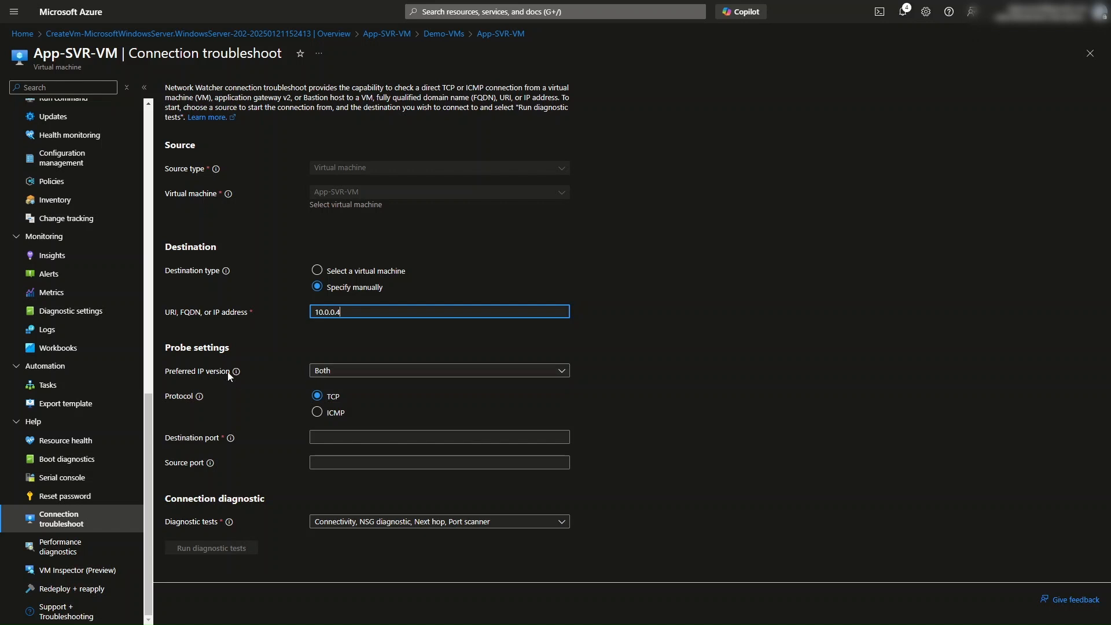
# Step: Keep the IP version at Both, set the destination port to 1433, and run the diagnostic tests
pyautogui.click(317, 376)
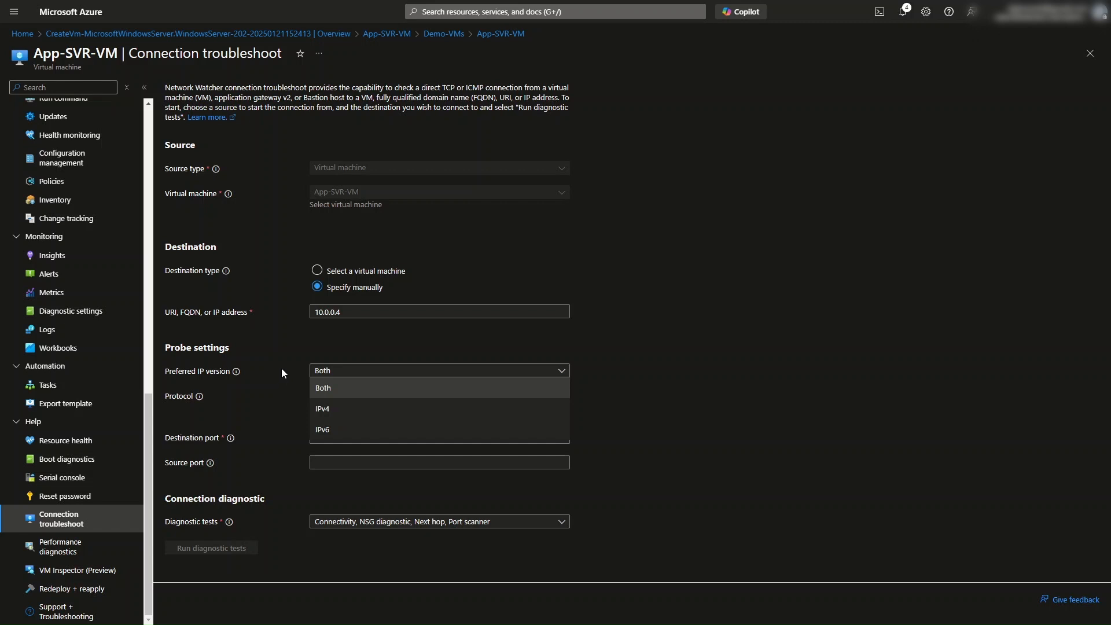
pyautogui.click(672, 363)
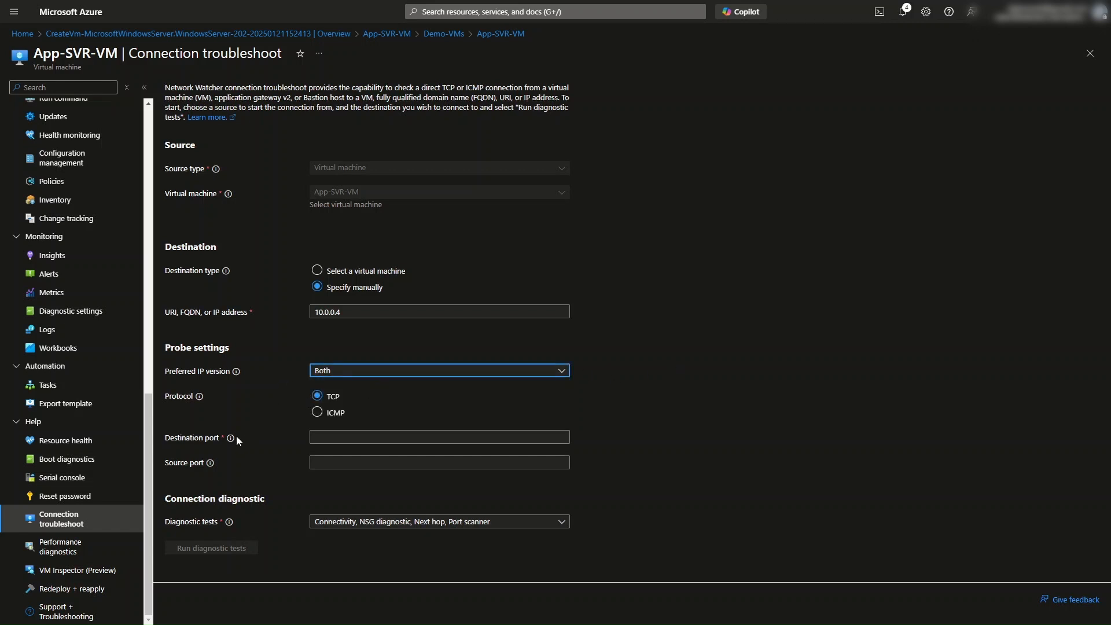
pyautogui.click(319, 437)
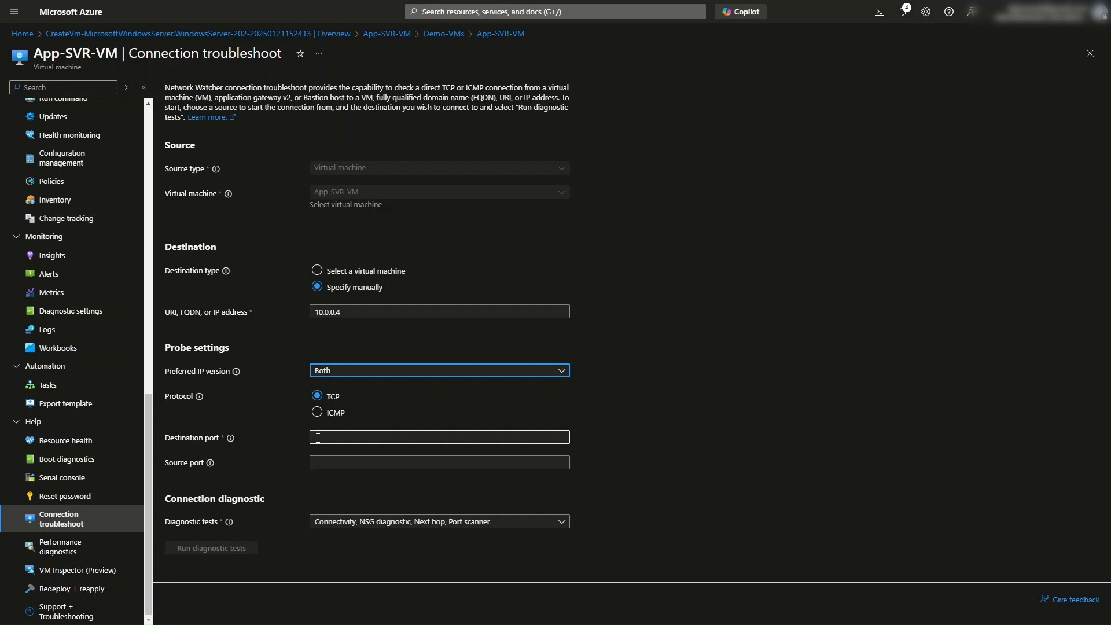
pyautogui.click(317, 438)
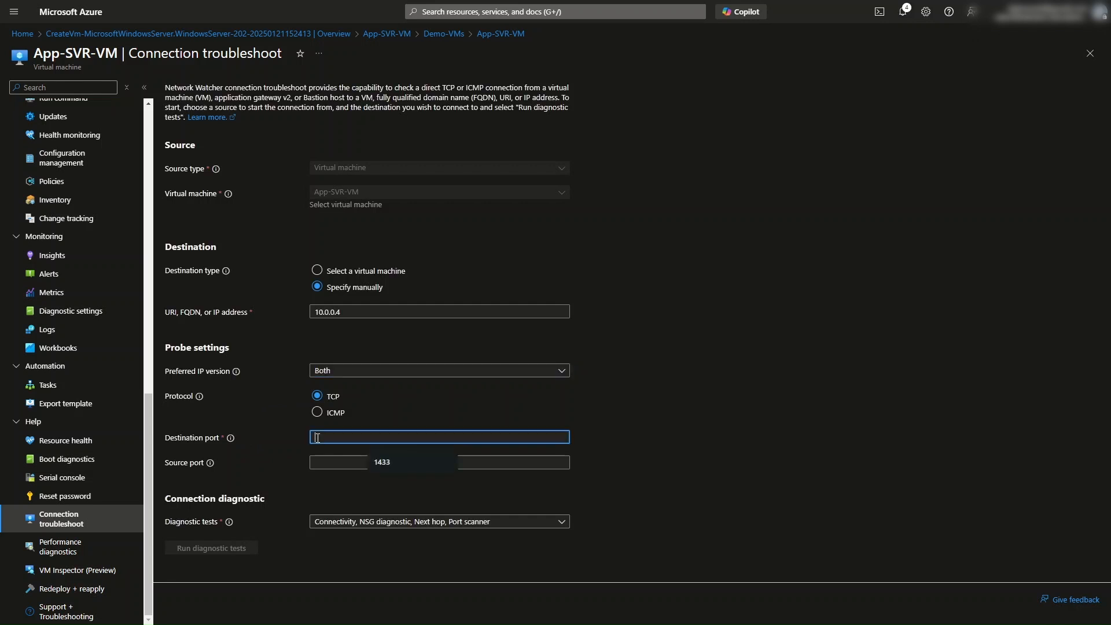
pyautogui.click(390, 463)
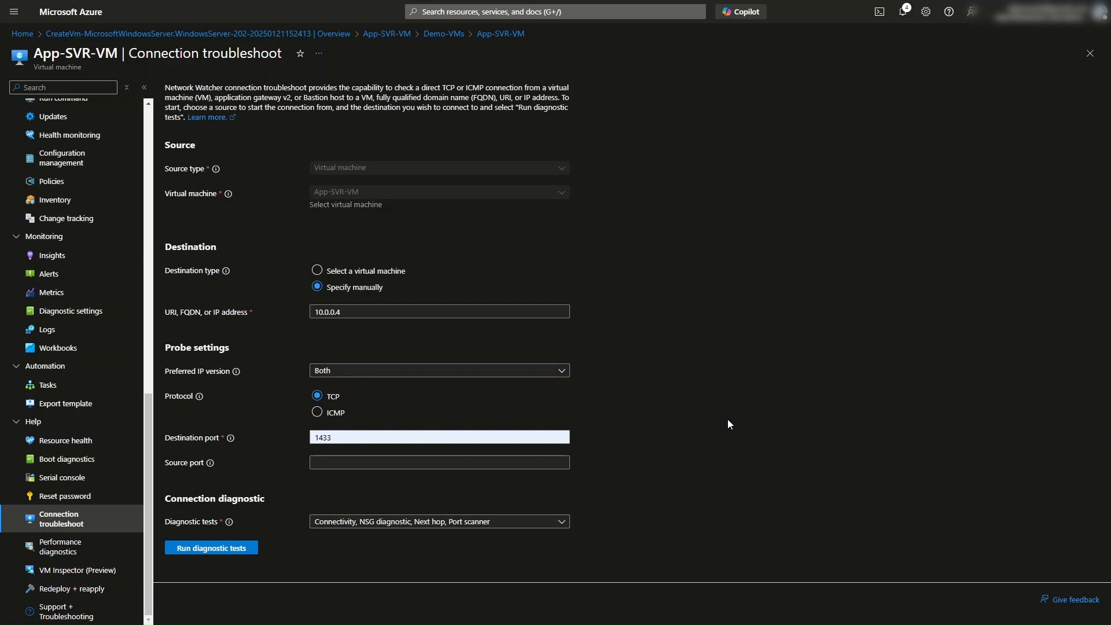
pyautogui.click(218, 555)
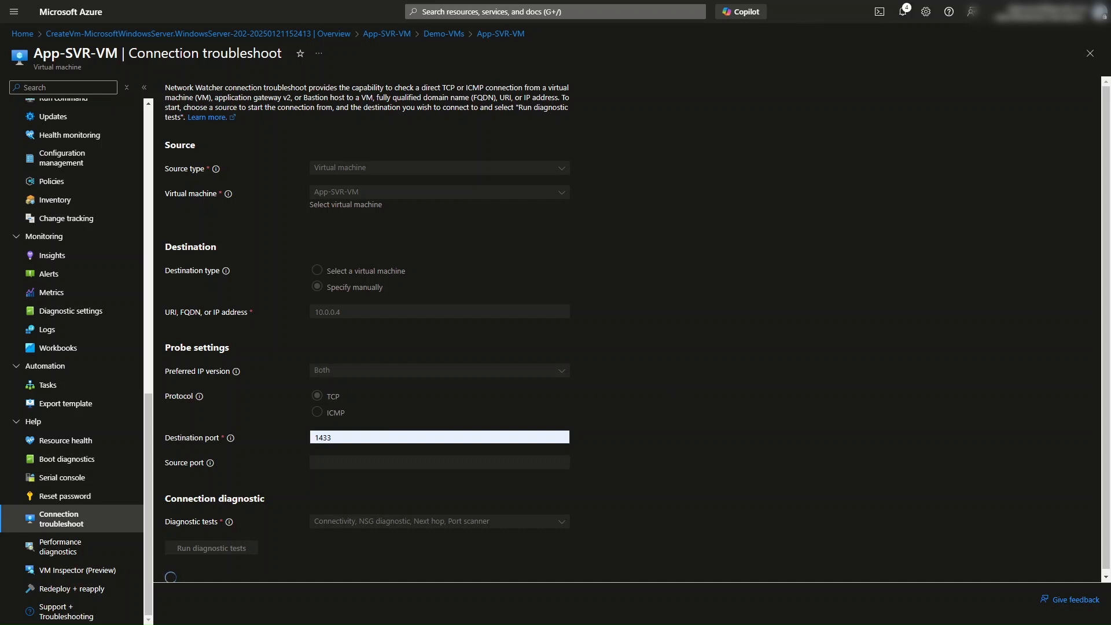
# Step: Review the connectivity, outbound NSG and next hop diagnostic results
pyautogui.scroll(-2, 734, 292)
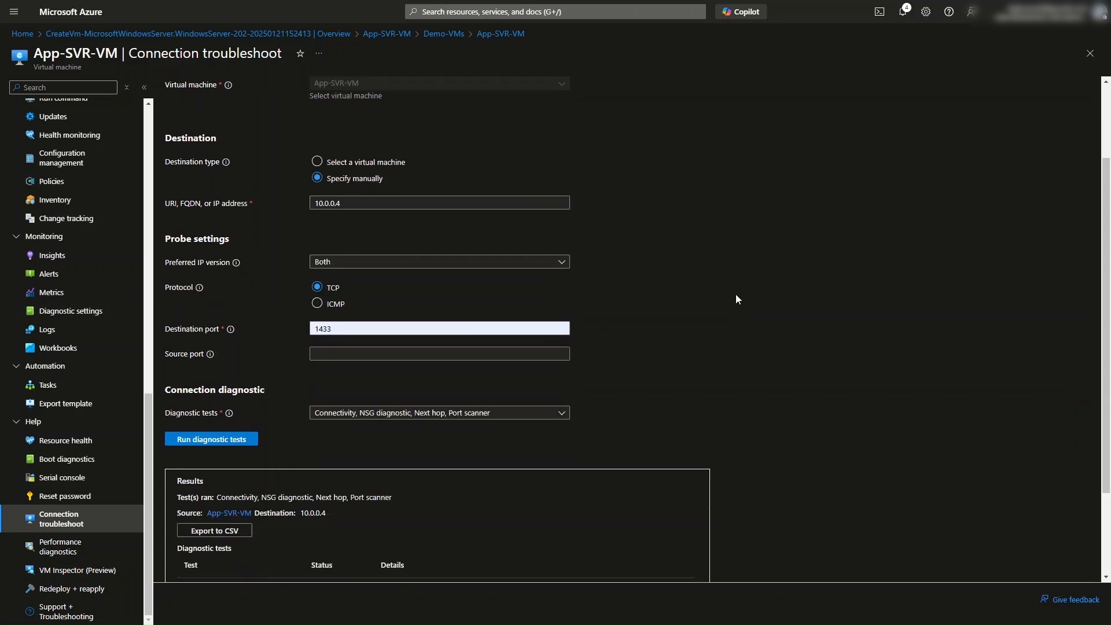
pyautogui.scroll(-2, 737, 295)
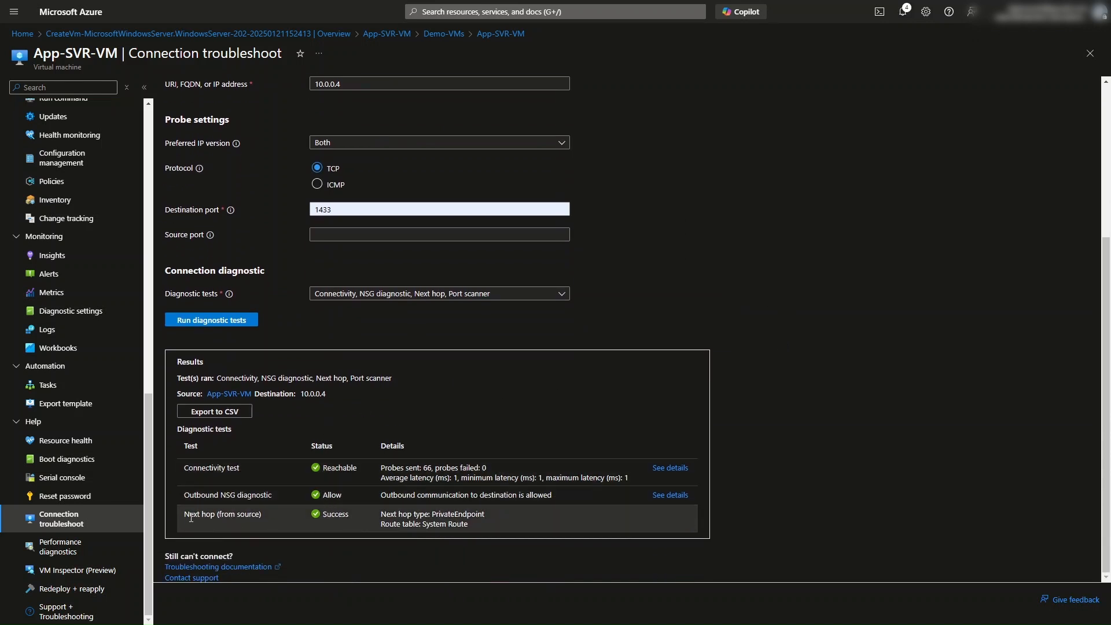
pyautogui.moveTo(189, 513); pyautogui.dragTo(261, 515)
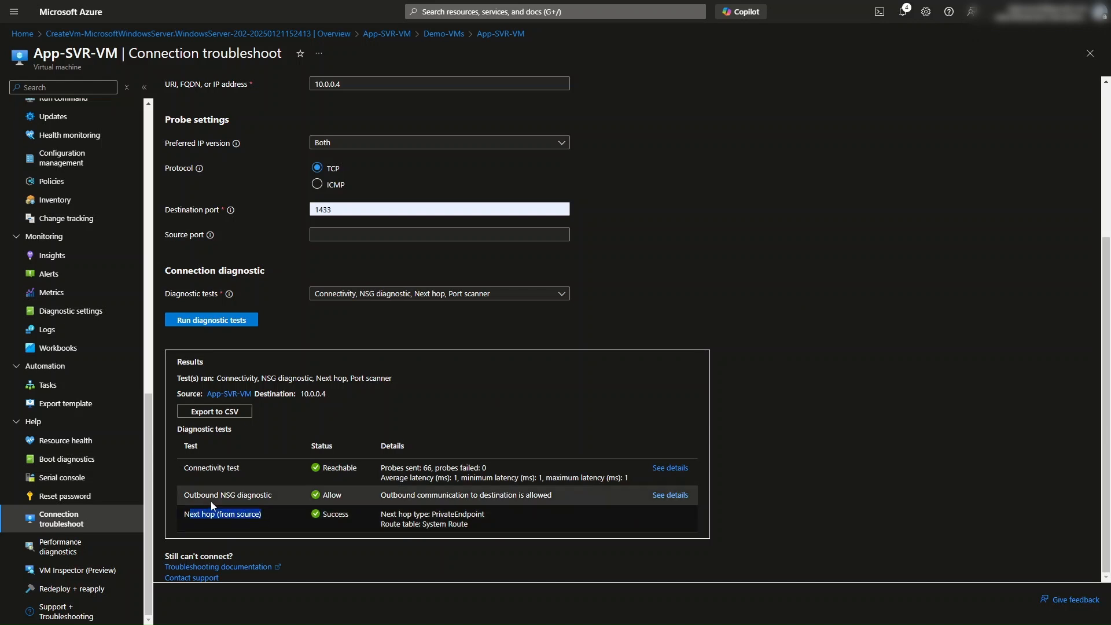
# Step: Examine the diagnostic statuses and the connectivity test's hop details for the source VM and the private endpoint
pyautogui.moveTo(201, 495); pyautogui.dragTo(269, 499)
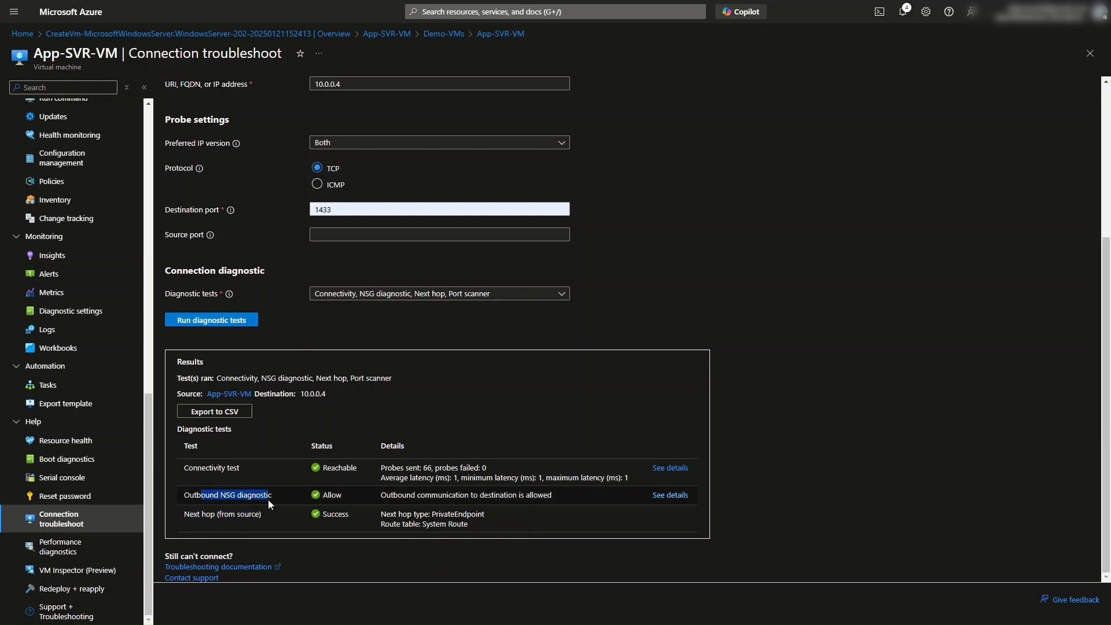
pyautogui.doubleClick(331, 496)
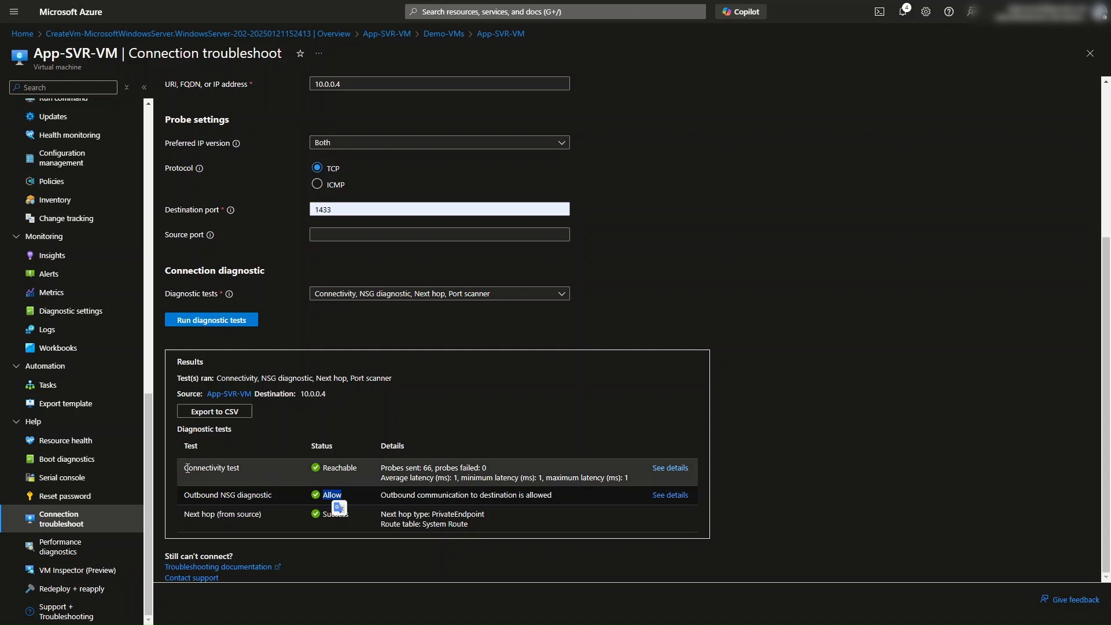
pyautogui.moveTo(184, 468); pyautogui.dragTo(243, 468)
pyautogui.moveTo(325, 468); pyautogui.dragTo(353, 468)
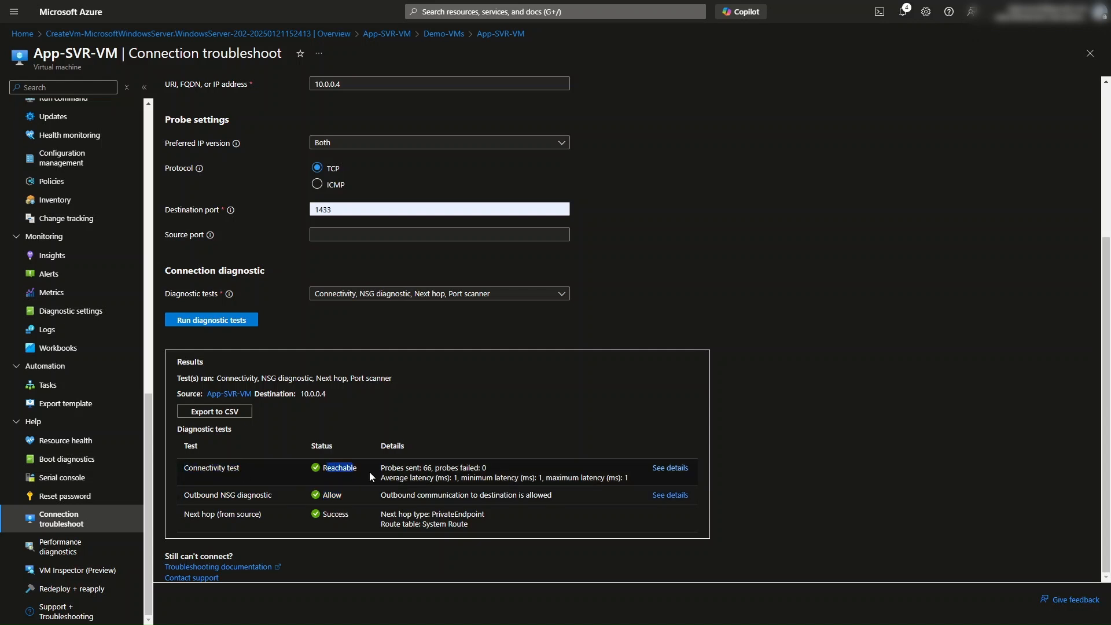
pyautogui.click(670, 467)
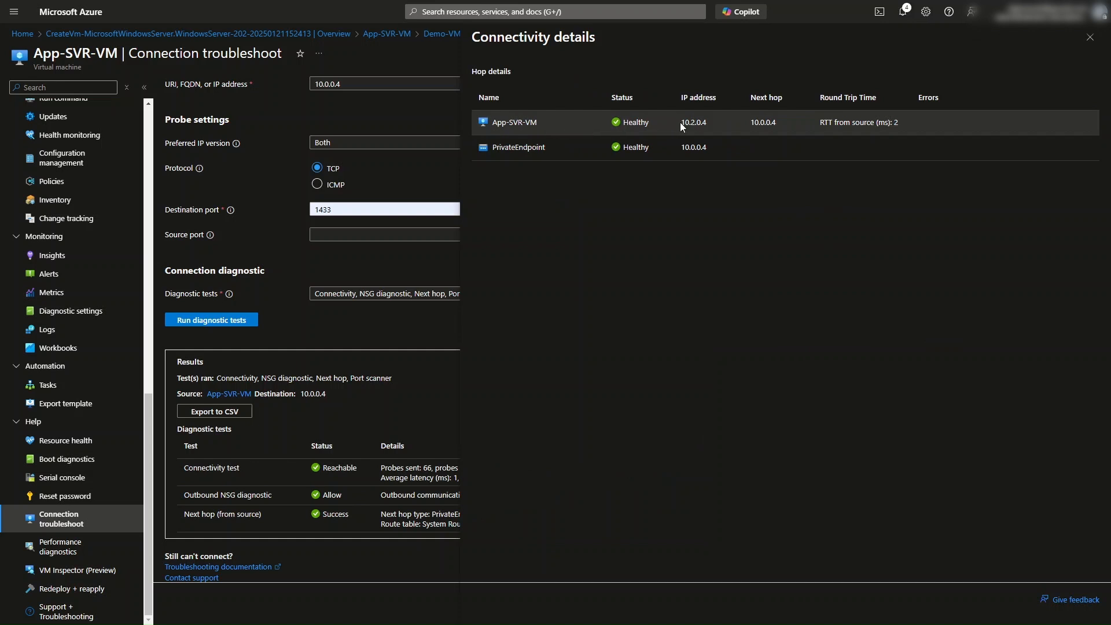
pyautogui.moveTo(686, 123); pyautogui.dragTo(776, 124)
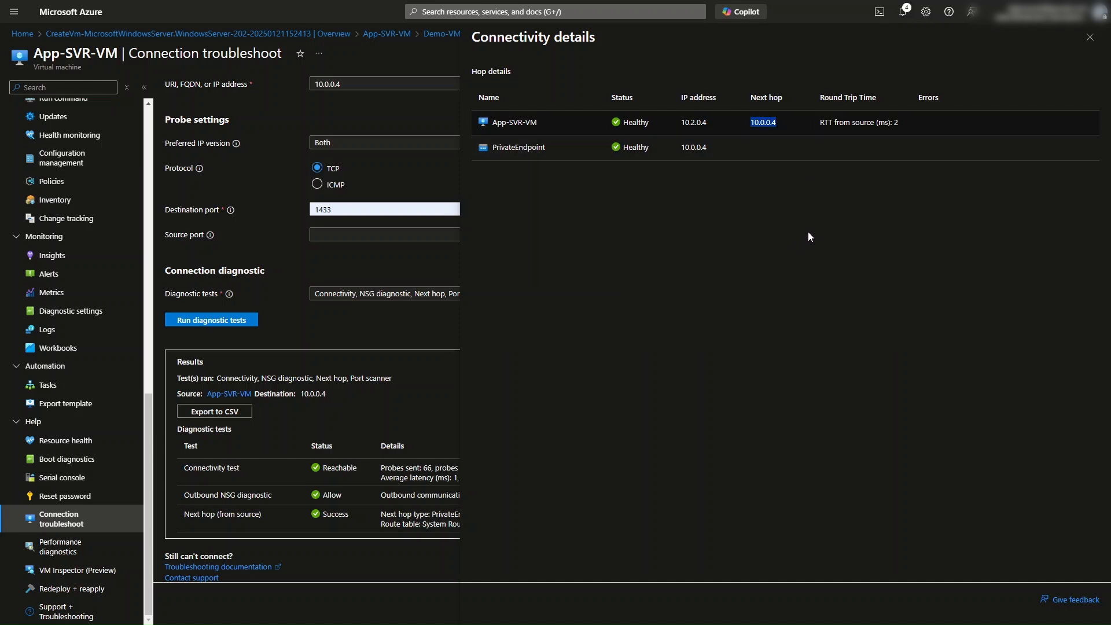
pyautogui.moveTo(819, 123); pyautogui.dragTo(900, 125)
pyautogui.click(786, 273)
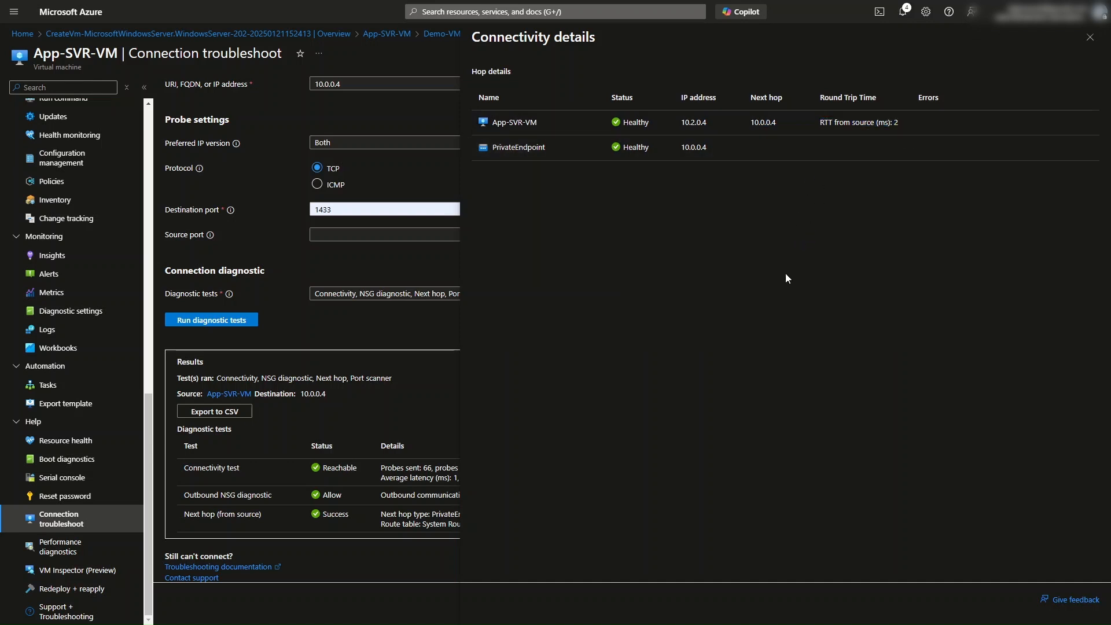
pyautogui.moveTo(683, 147); pyautogui.dragTo(706, 123)
pyautogui.click(710, 235)
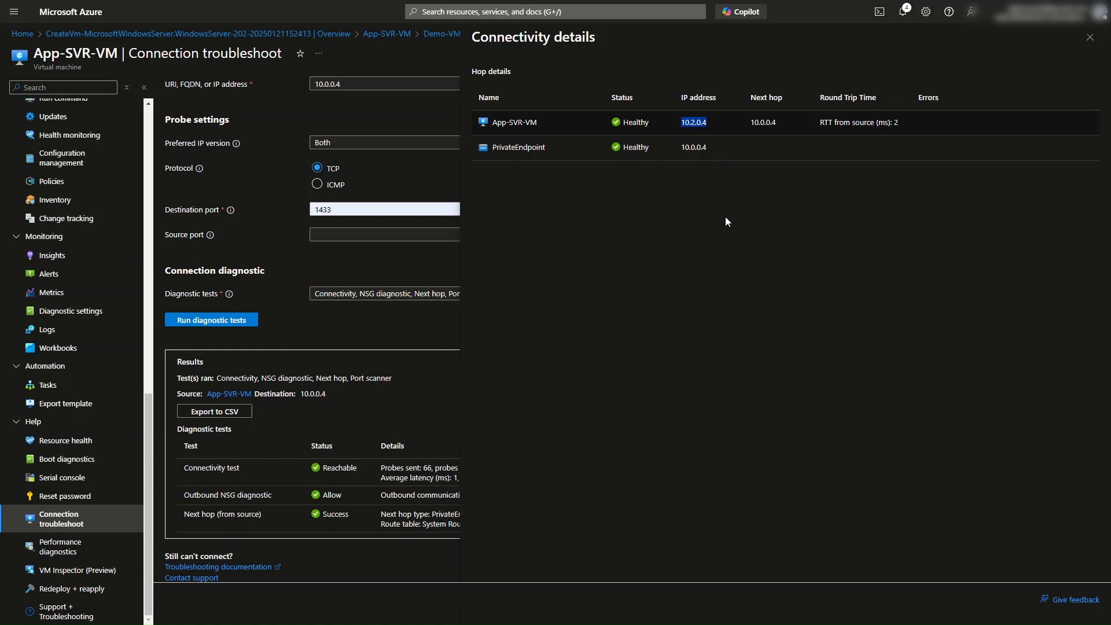
pyautogui.click(1090, 37)
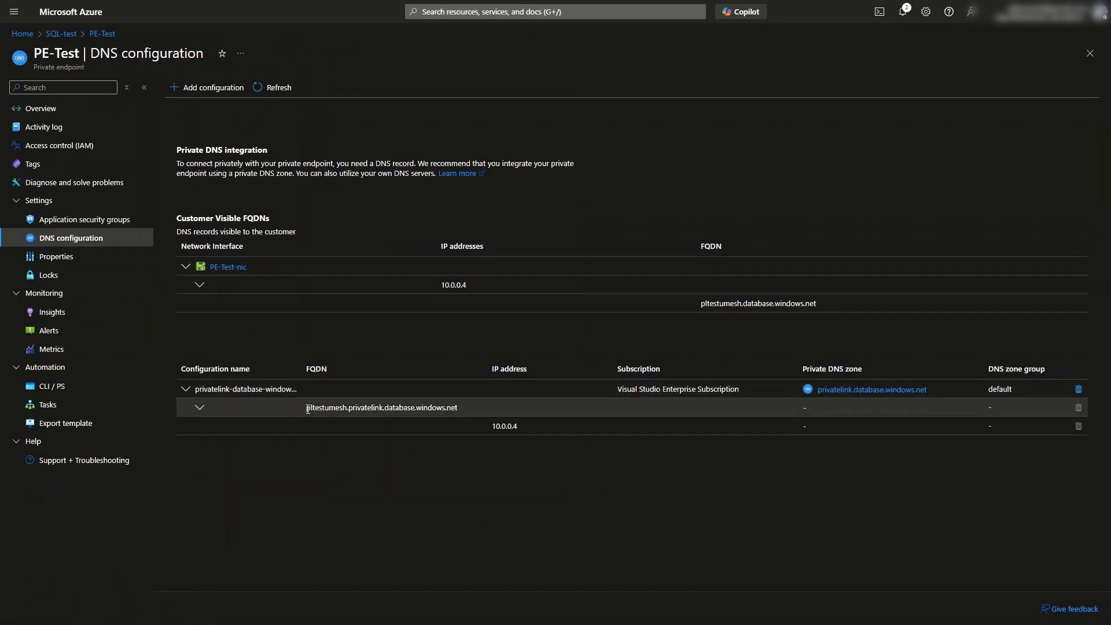
# Step: Copy the private endpoint's FQDN pltestumesh.privatelink.database.windows.net, set it as the troubleshoot destination, and rerun the diagnostic tests
pyautogui.moveTo(308, 409); pyautogui.dragTo(329, 410)
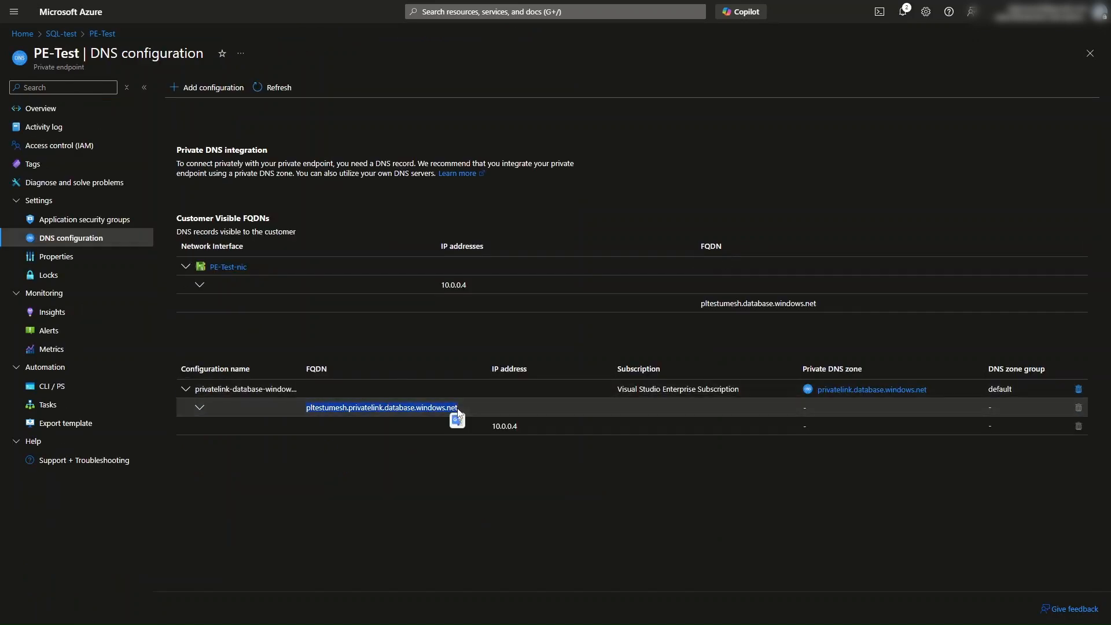
pyautogui.click(512, 508)
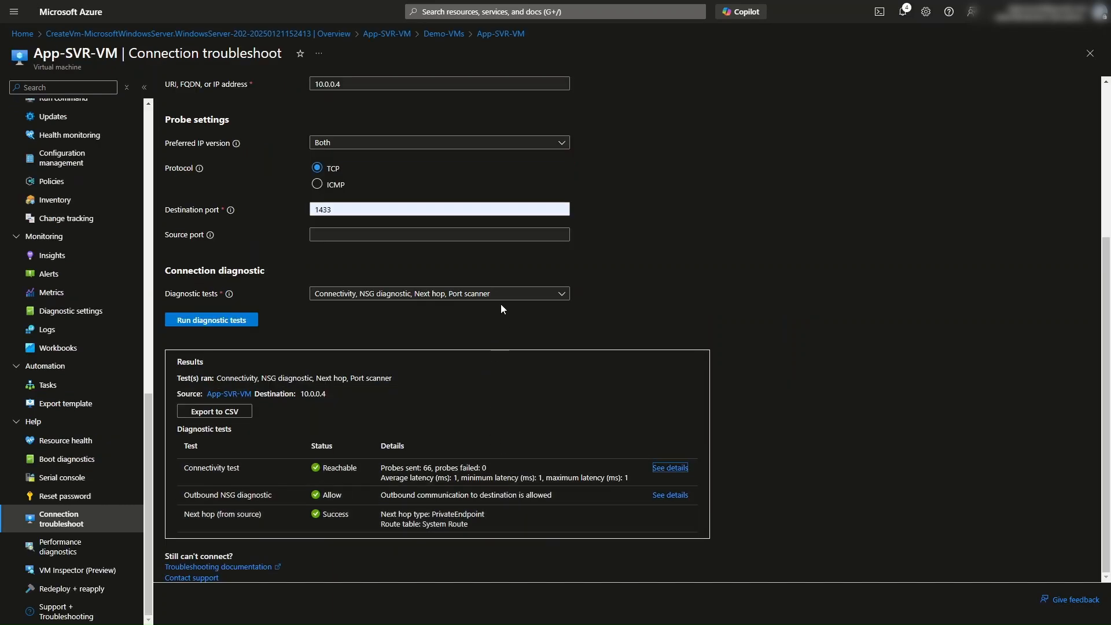
pyautogui.scroll(4, 501, 304)
pyautogui.tripleClick(357, 311)
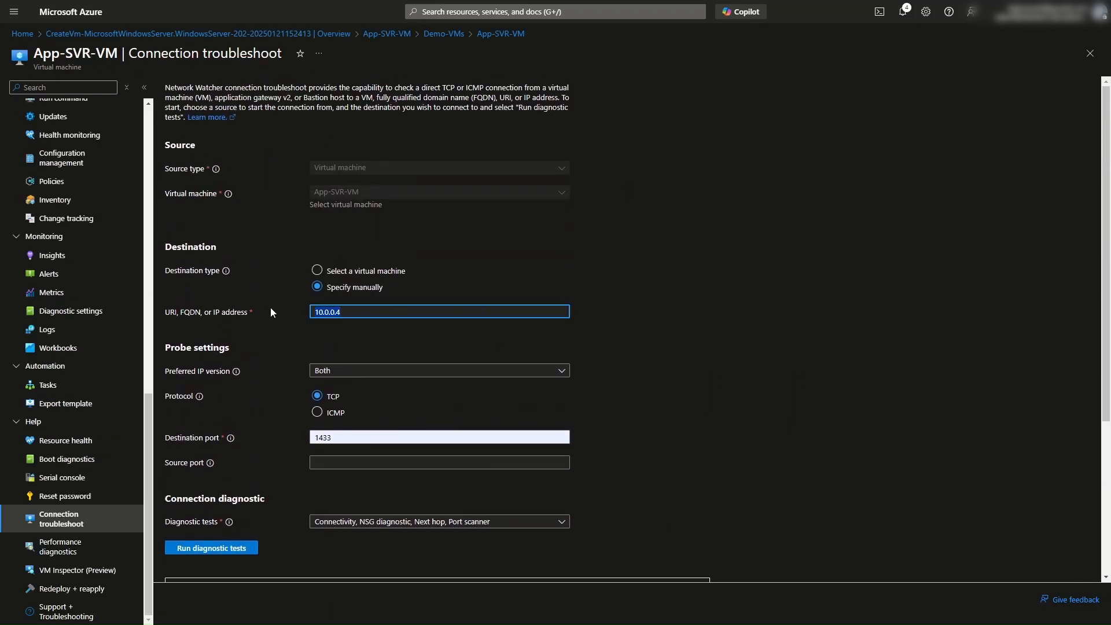
pyautogui.write('pltestumesh.privatelink.database.windows.net')
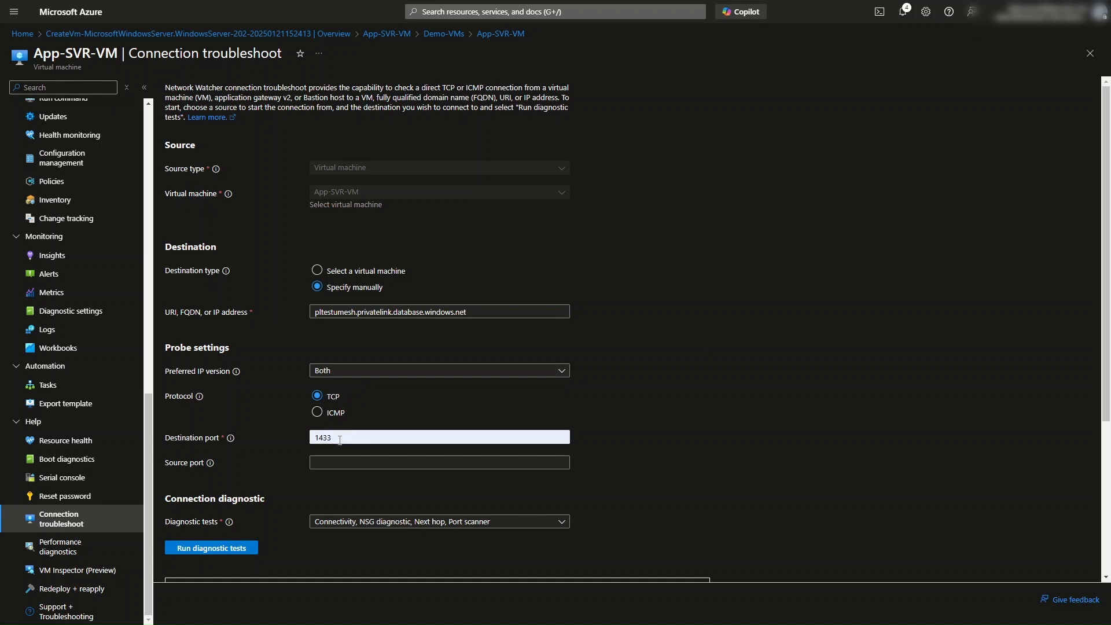
pyautogui.scroll(-3, 710, 361)
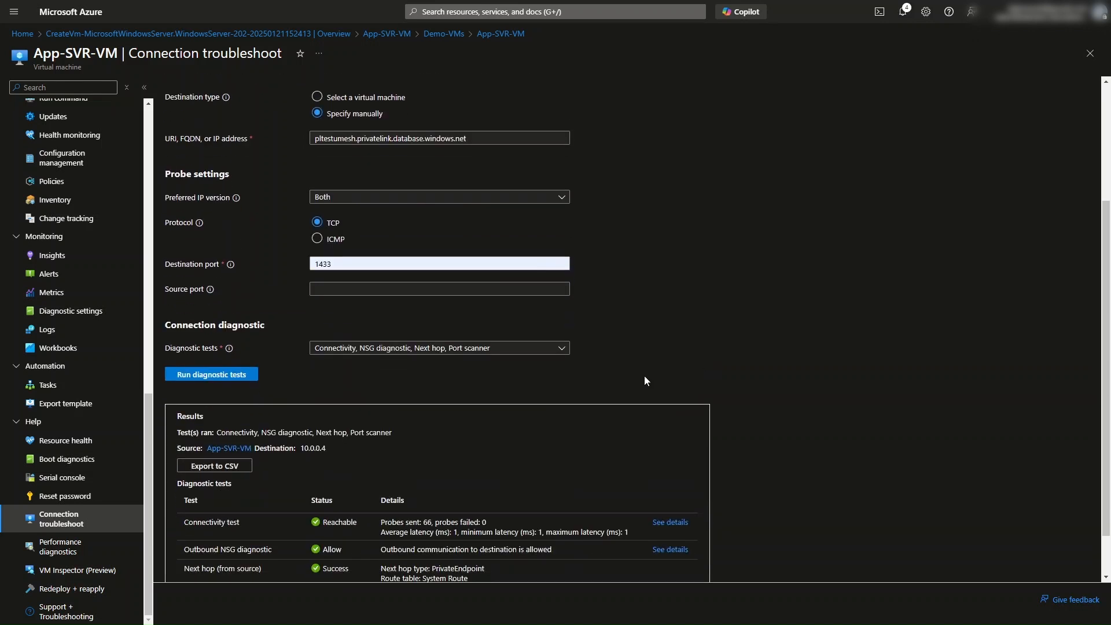
pyautogui.click(219, 376)
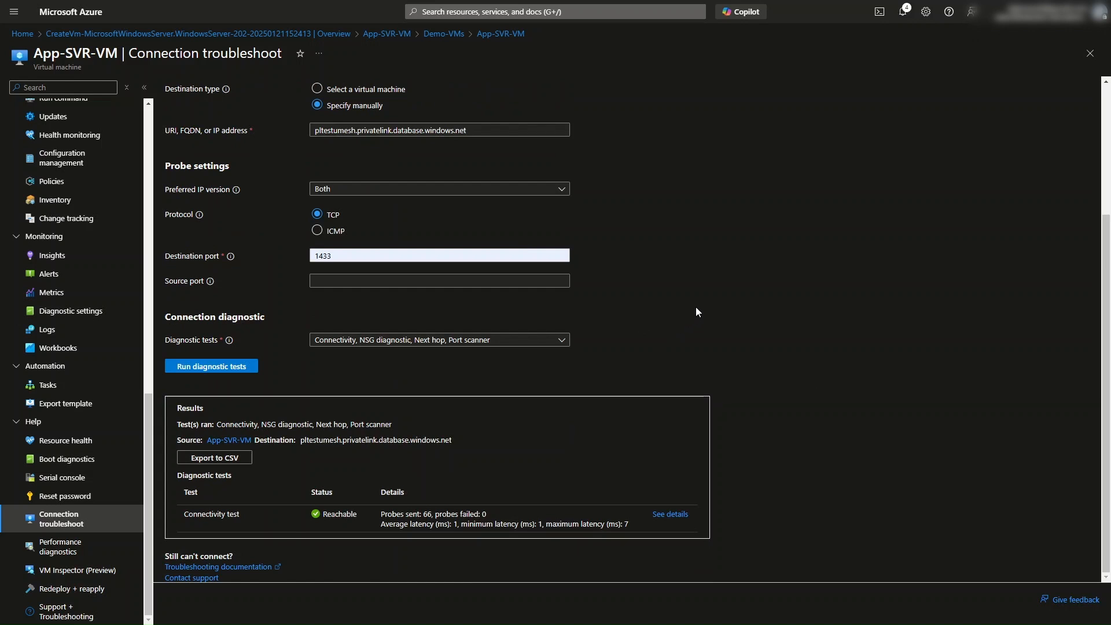
# Step: Open the new connectivity test's hop details and review the round trip to the private endpoint
pyautogui.click(669, 513)
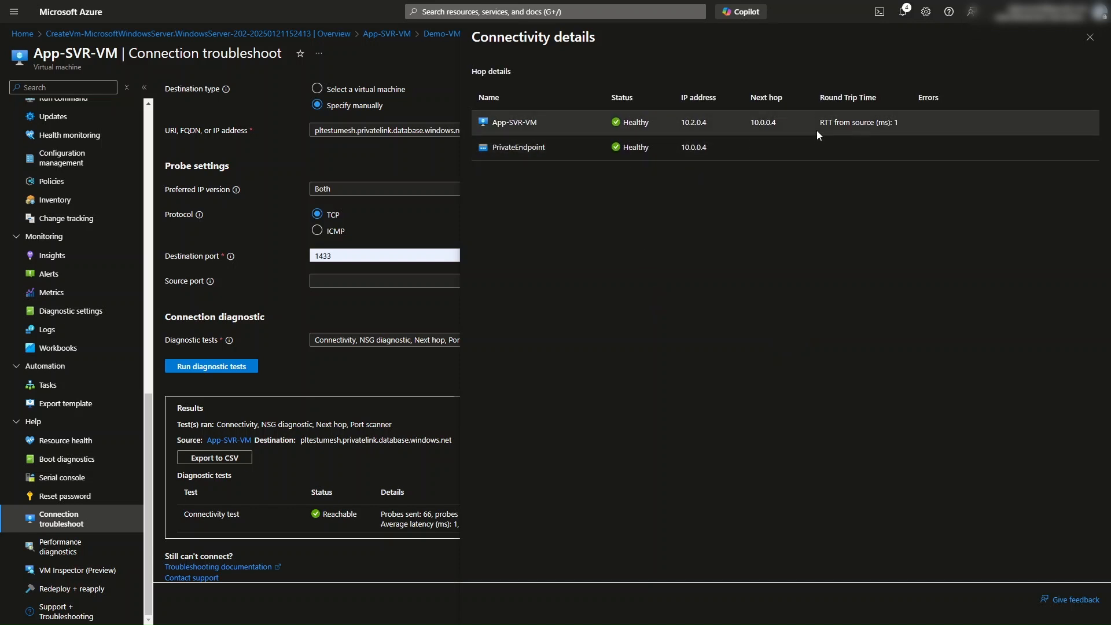
pyautogui.moveTo(824, 122); pyautogui.dragTo(886, 122)
pyautogui.click(1089, 37)
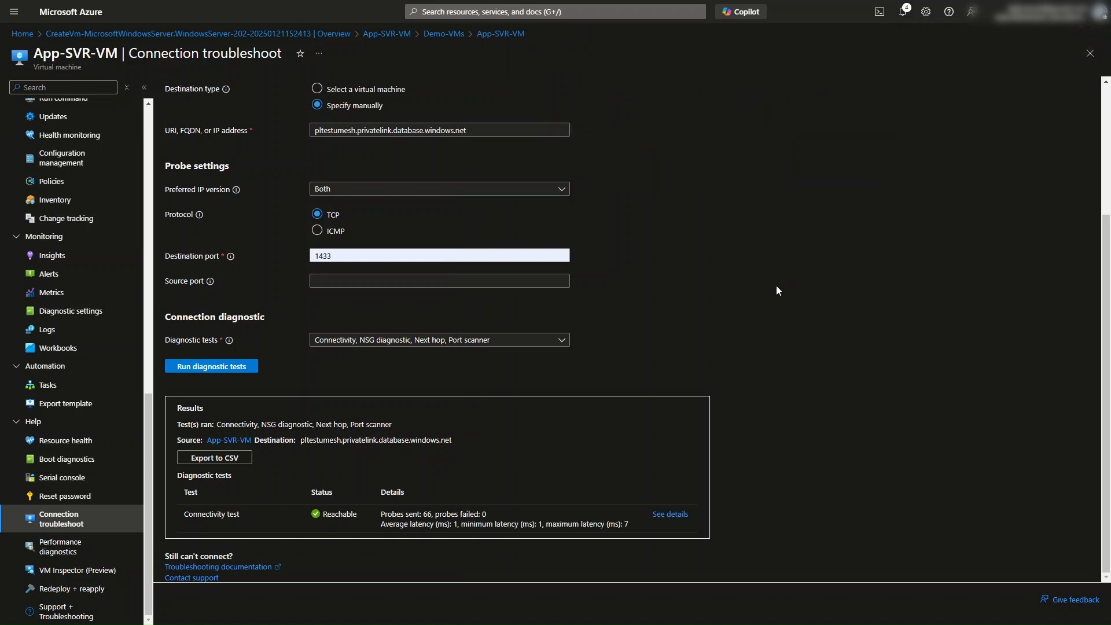
pyautogui.scroll(3, 773, 280)
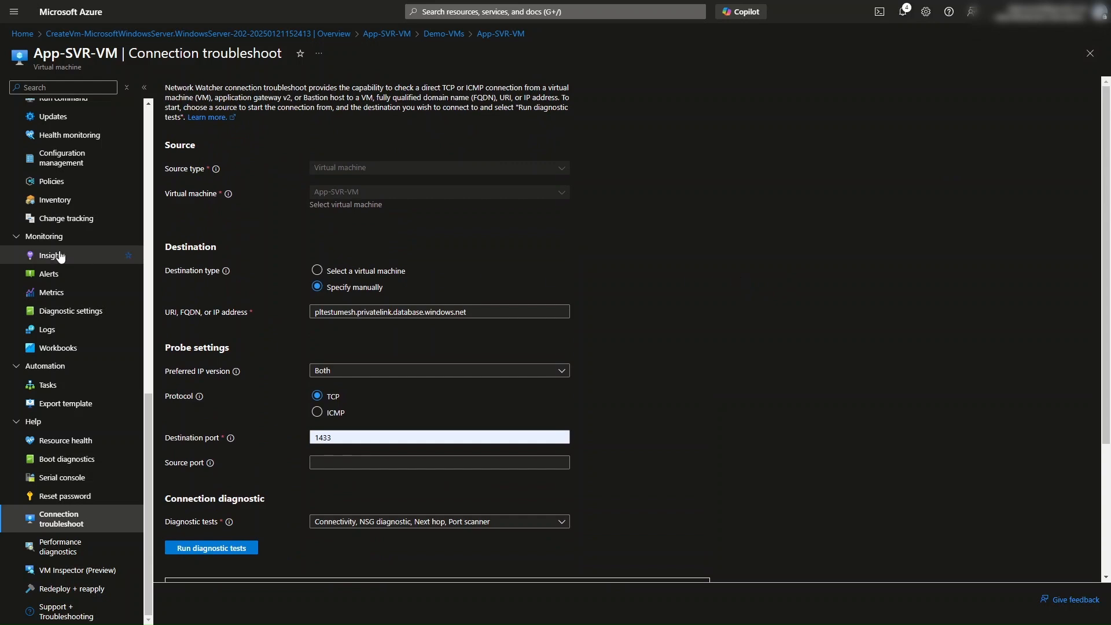
pyautogui.scroll(8, 60, 256)
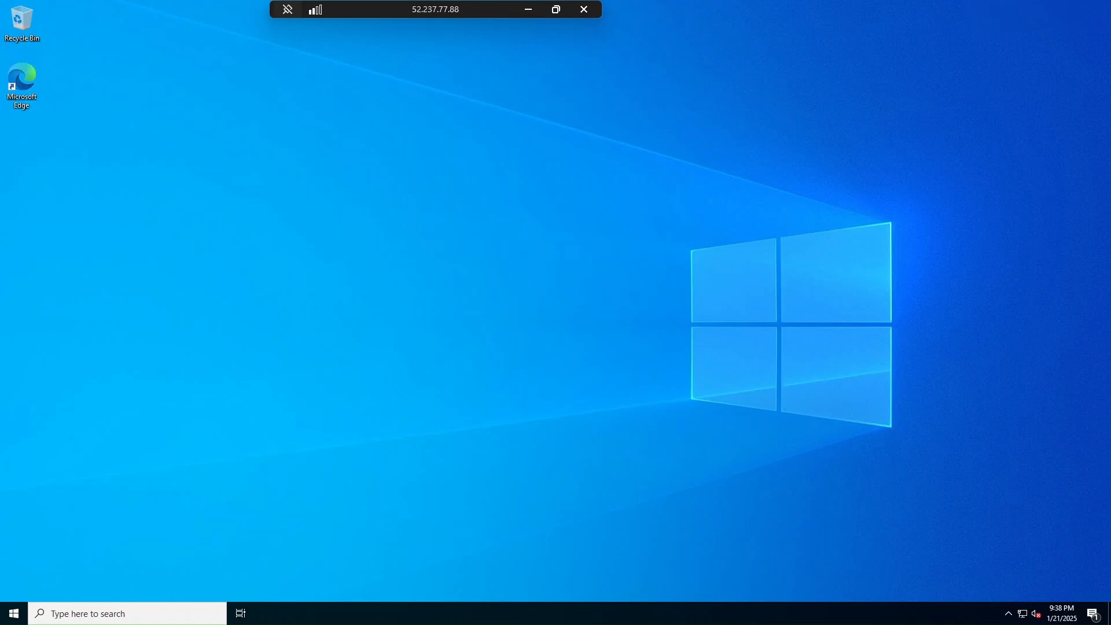
# Step: In the VM's remote desktop, search for SQL Server Management Studio 20 and run it as administrator
pyautogui.click(119, 613)
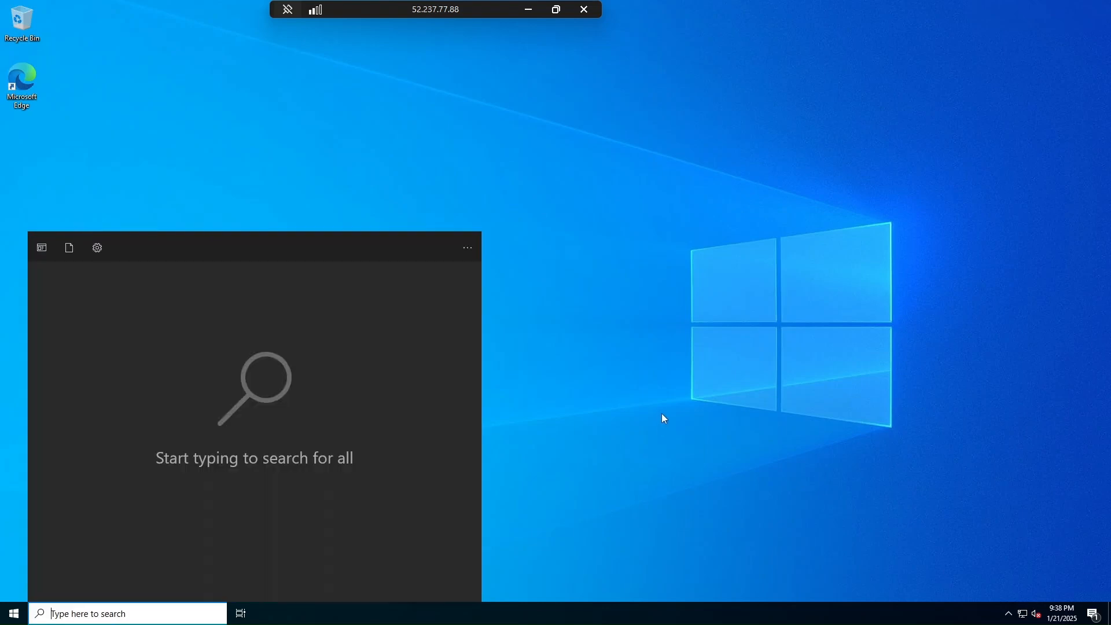
pyautogui.write('ssms')
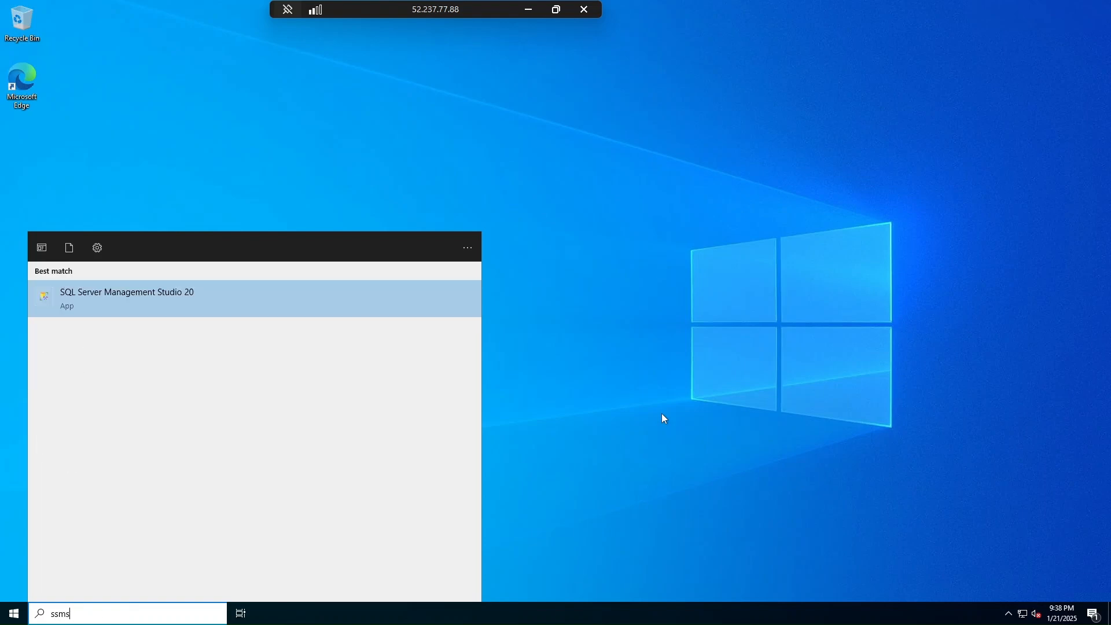
pyautogui.rightClick(130, 308)
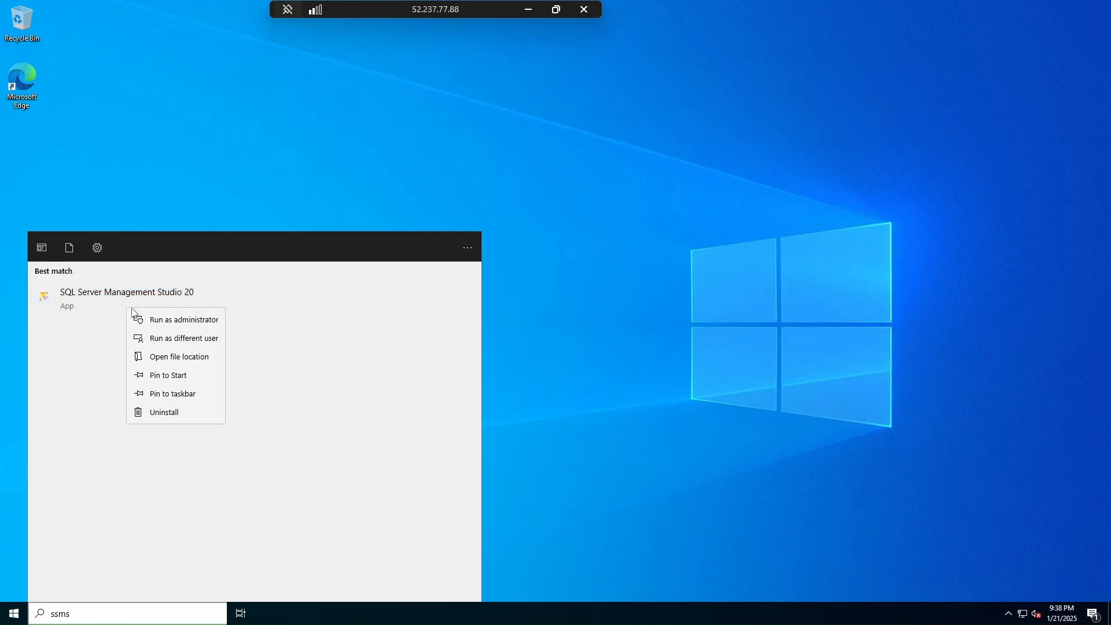
pyautogui.click(145, 318)
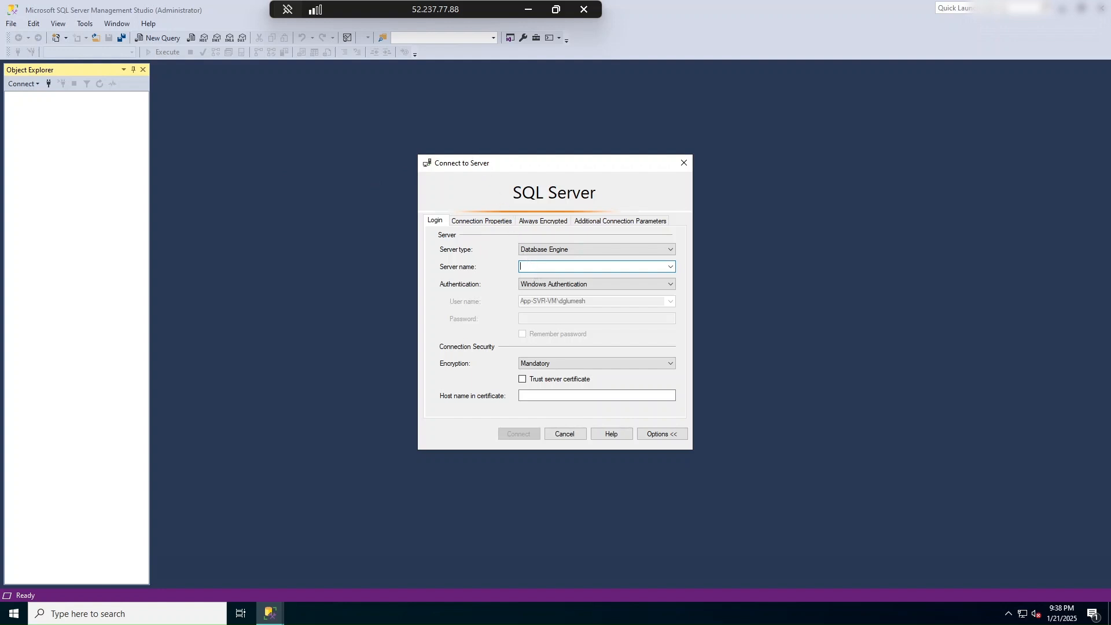
# Step: Connect to pltestumesh.privatelink.database.windows.net using SQL Server Authentication with the admin login and password, trusting the server certificate
pyautogui.write('pltestumesh.privatelink.database.windows.net')
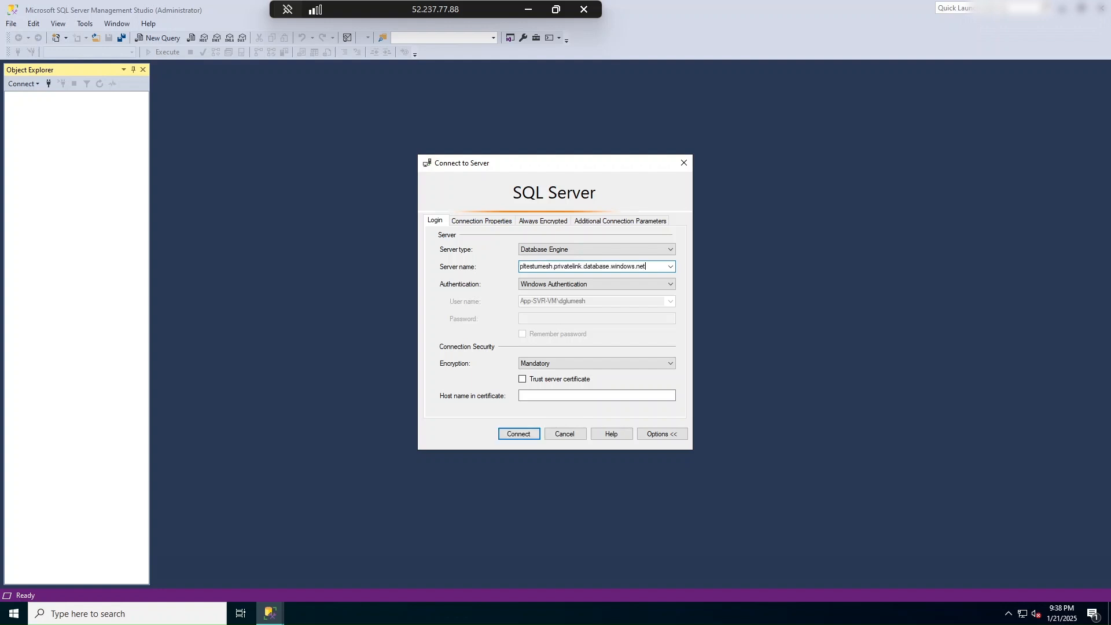
pyautogui.click(531, 290)
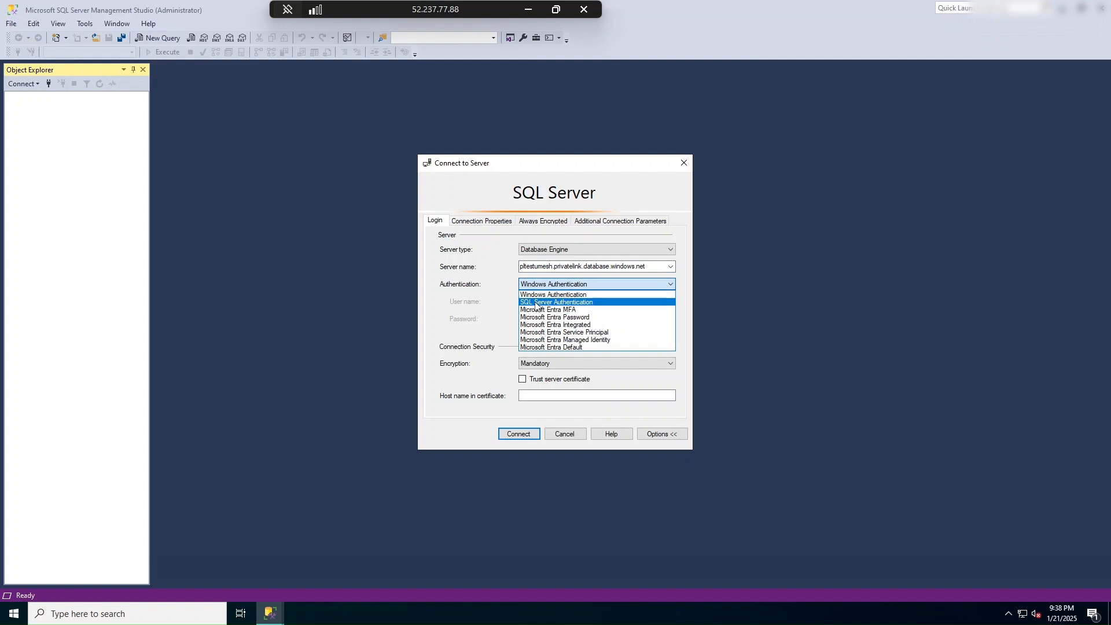
pyautogui.click(536, 302)
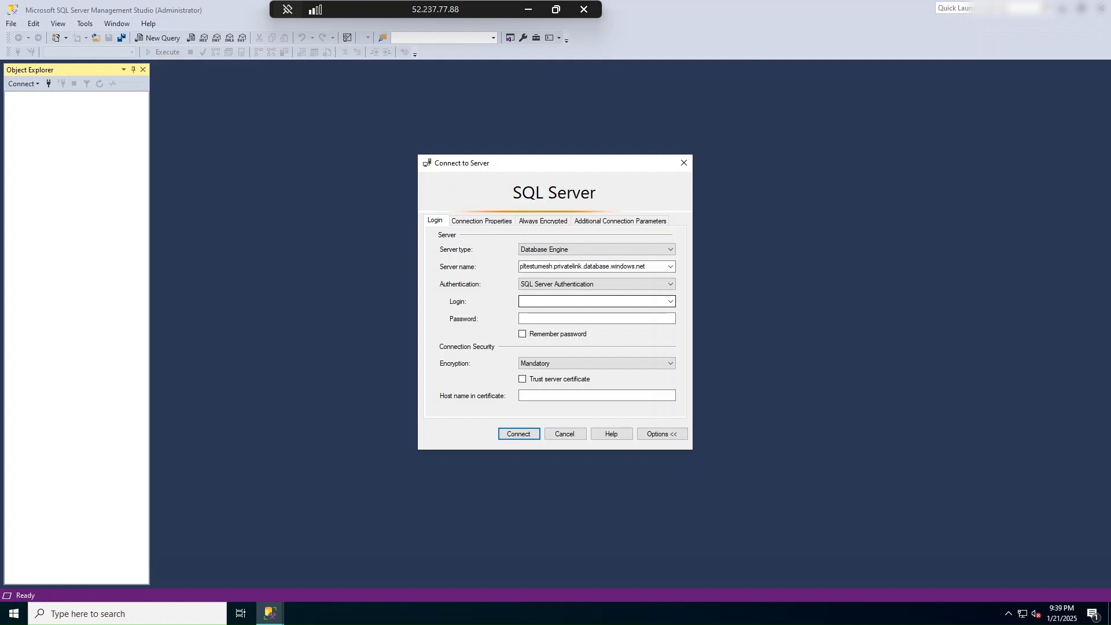
pyautogui.click(537, 301)
pyautogui.write('dglumesh')
pyautogui.press('Tab')
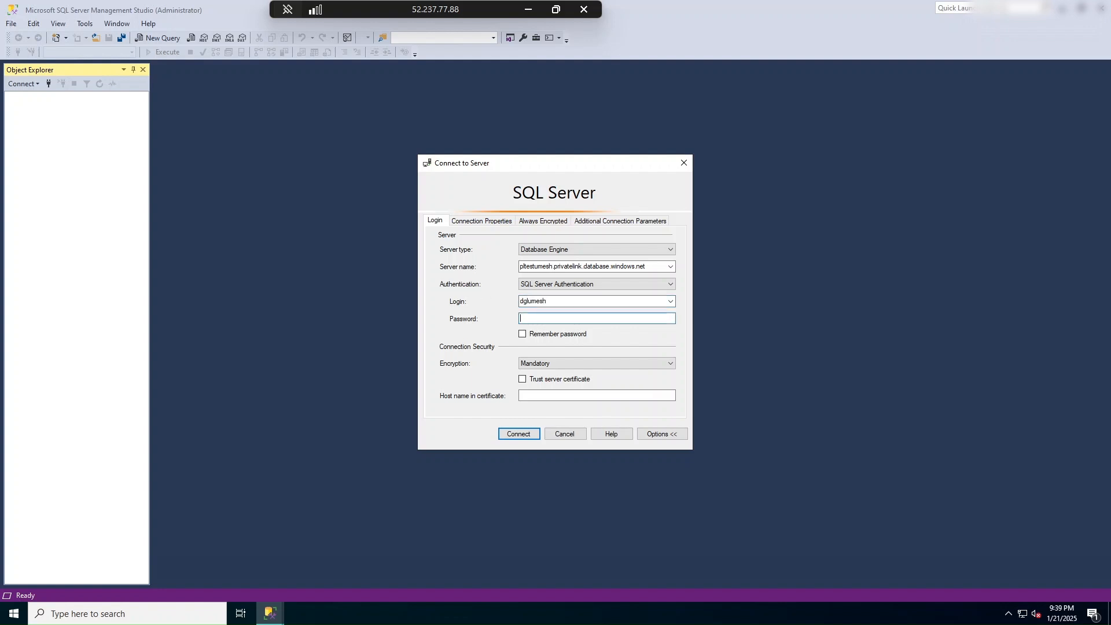
pyautogui.write('****')
pyautogui.click(523, 381)
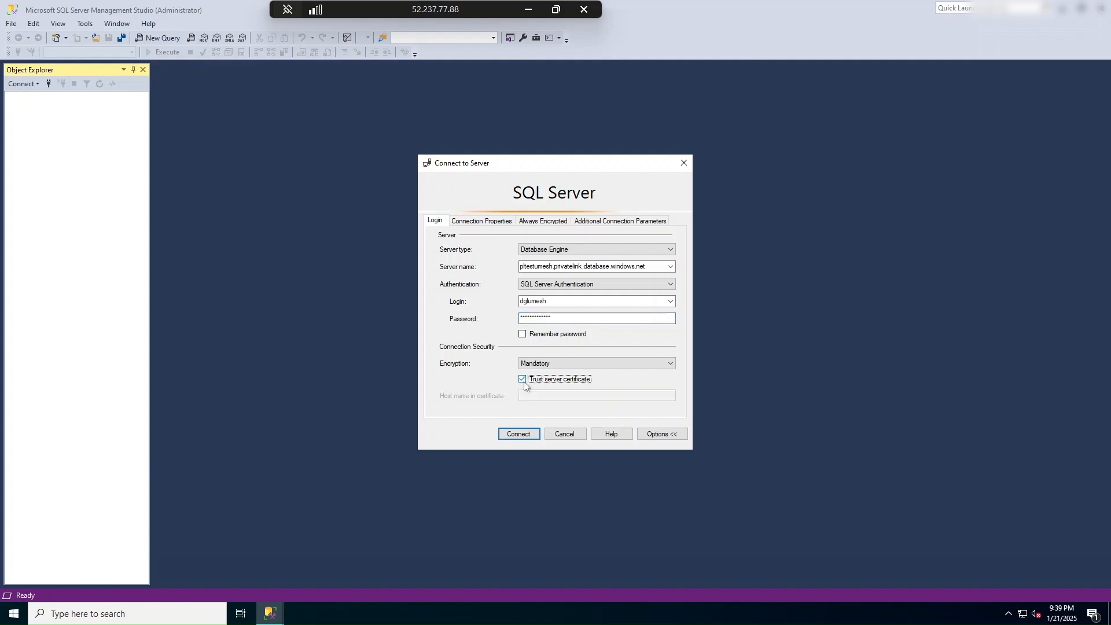
pyautogui.click(517, 434)
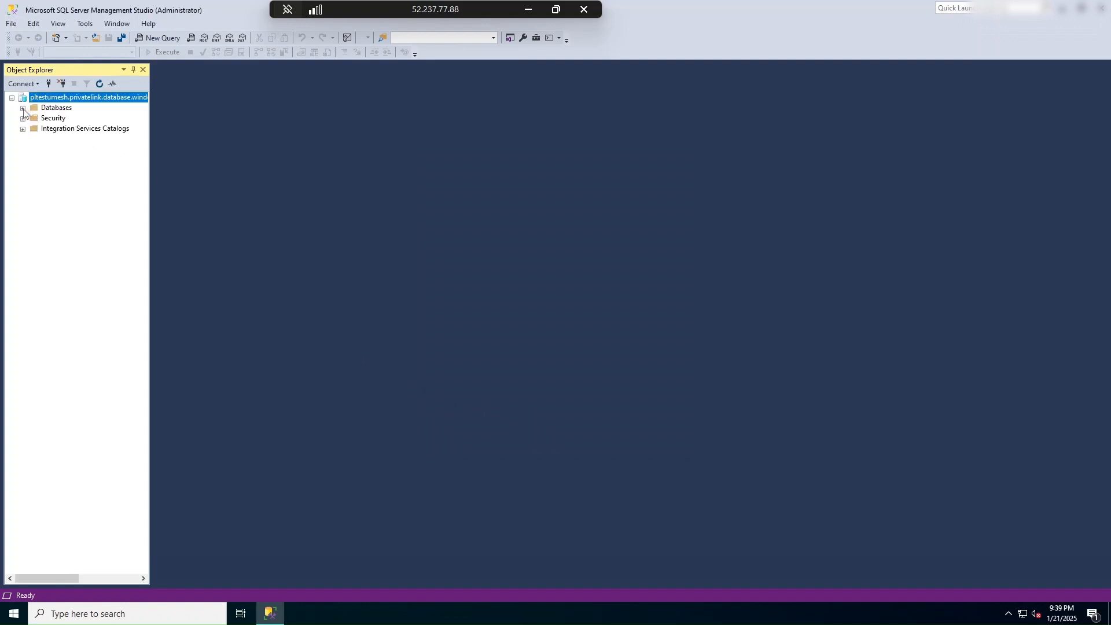
# Step: Expand the server's Databases folder in Object Explorer and minimize the remote desktop session
pyautogui.click(23, 108)
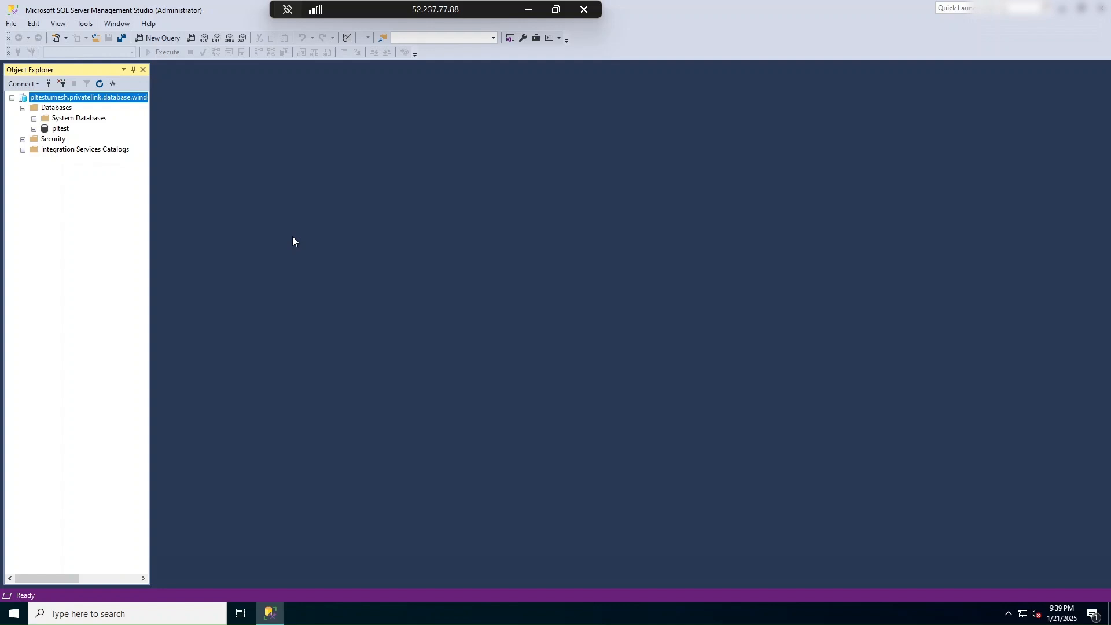
pyautogui.click(530, 8)
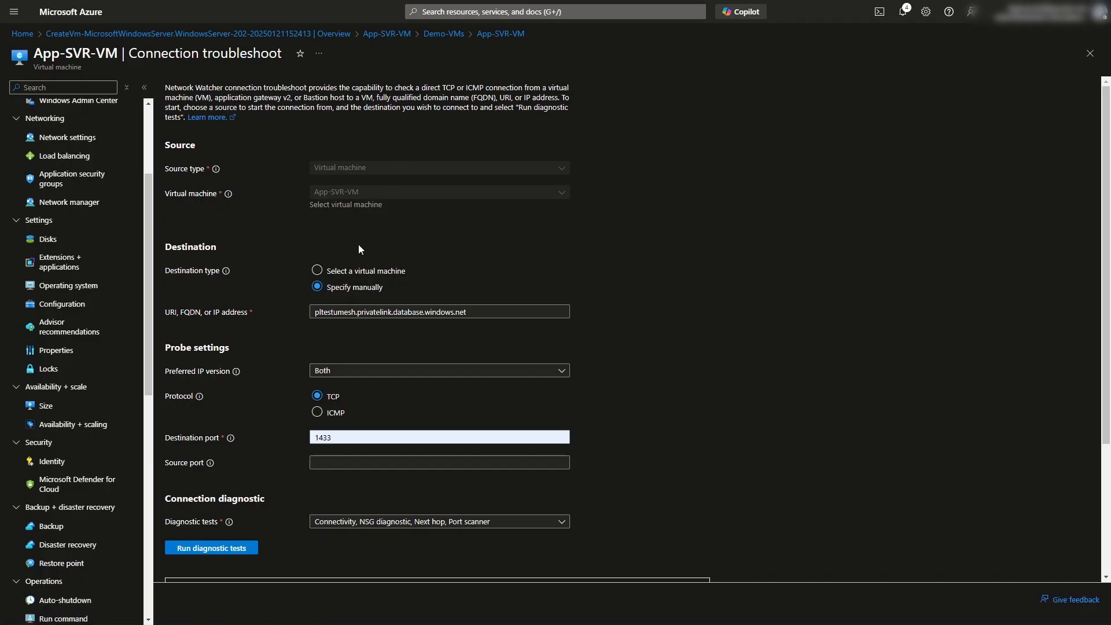